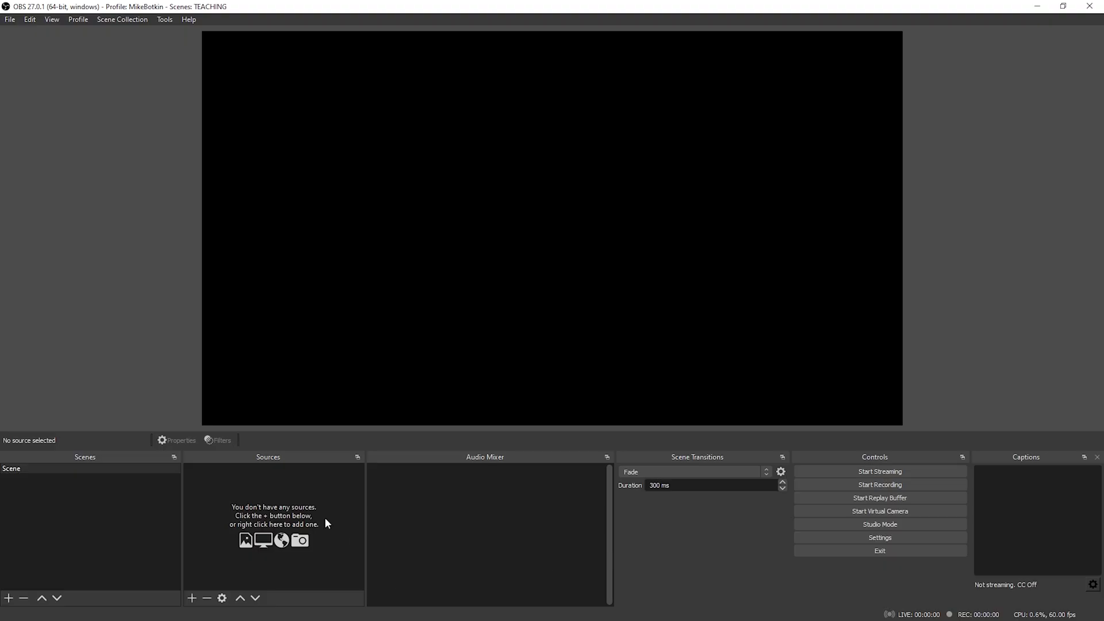
Add a new color source to the first scene and set its color to bright blue.
{"action": "left_click", "coordinate": [190, 598]}
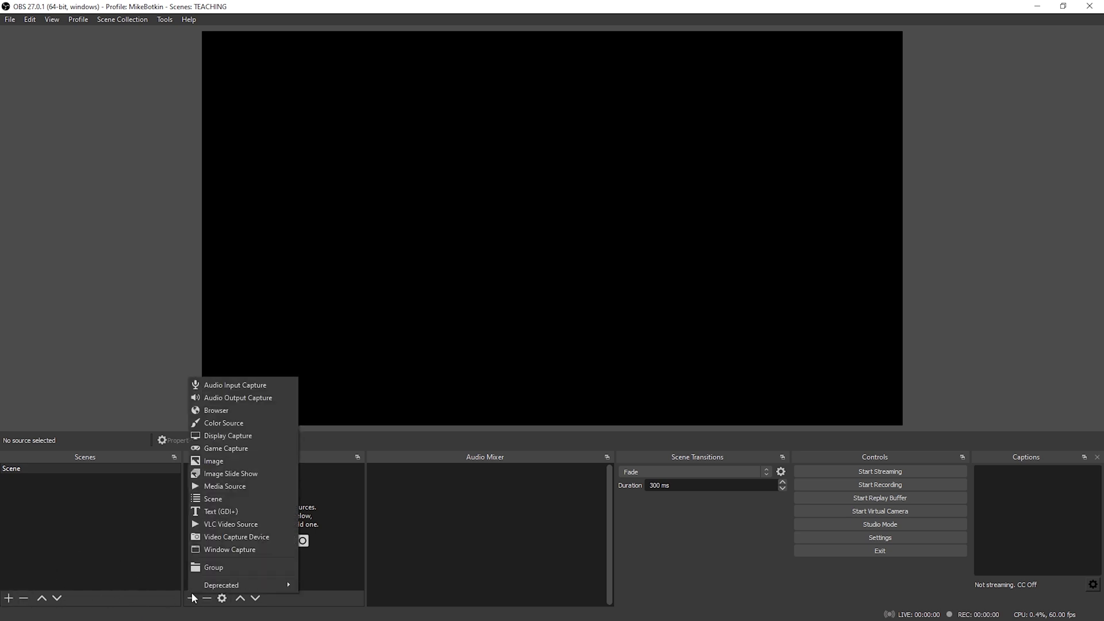
{"action": "left_click", "coordinate": [257, 428]}
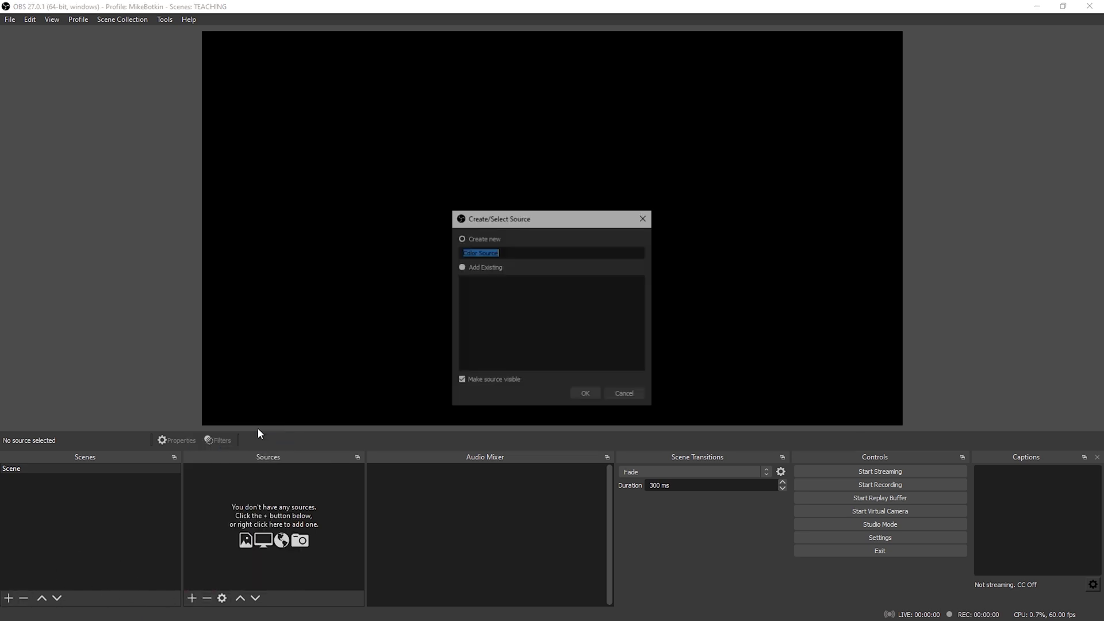
{"action": "left_click", "coordinate": [587, 396]}
{"action": "left_click", "coordinate": [628, 486]}
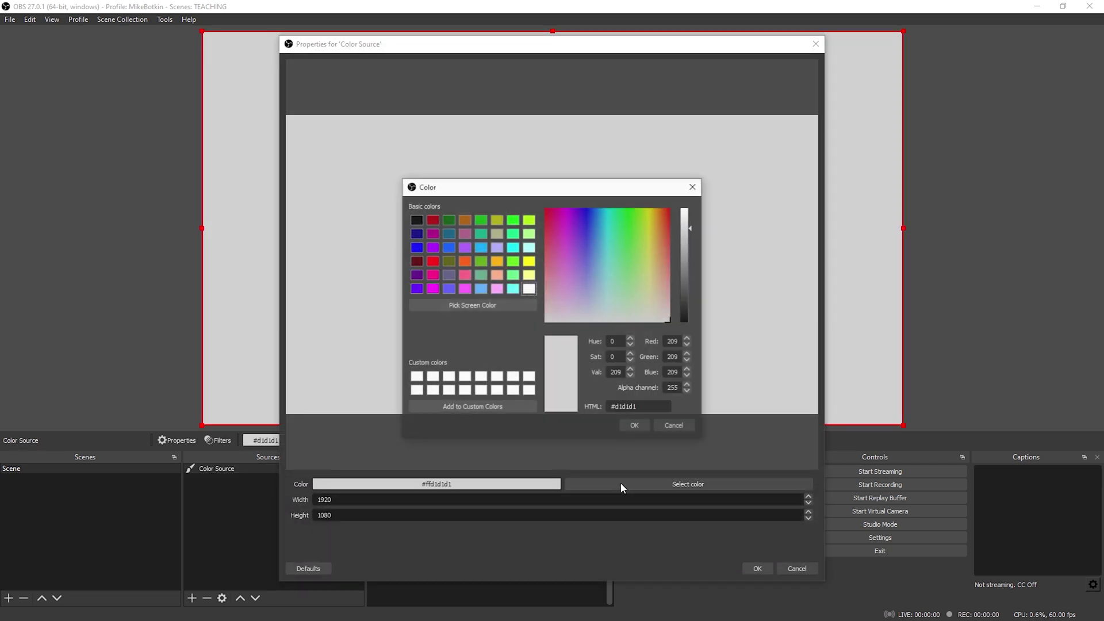
{"action": "left_click", "coordinate": [420, 246]}
{"action": "left_click", "coordinate": [635, 426]}
{"action": "left_click", "coordinate": [759, 568]}
{"action": "left_click", "coordinate": [233, 535]}
Create a second scene and add a new color source to it with its color set to red.
{"action": "left_click", "coordinate": [8, 598]}
{"action": "left_click", "coordinate": [542, 330]}
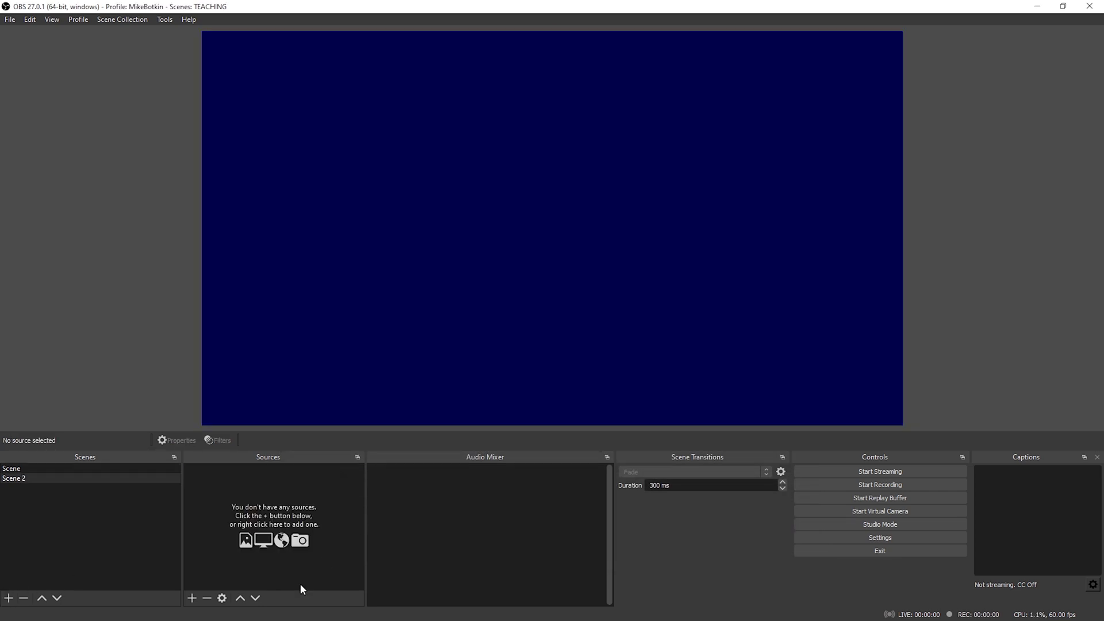
{"action": "left_click", "coordinate": [193, 598]}
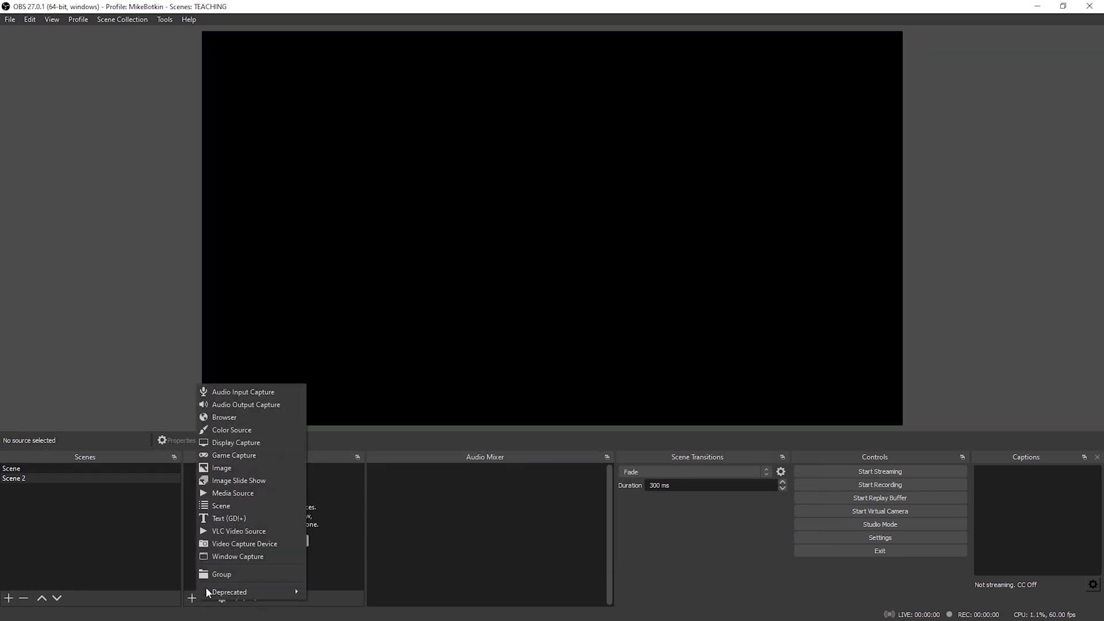
{"action": "left_click", "coordinate": [277, 430]}
{"action": "left_click", "coordinate": [595, 398]}
{"action": "left_click", "coordinate": [652, 481]}
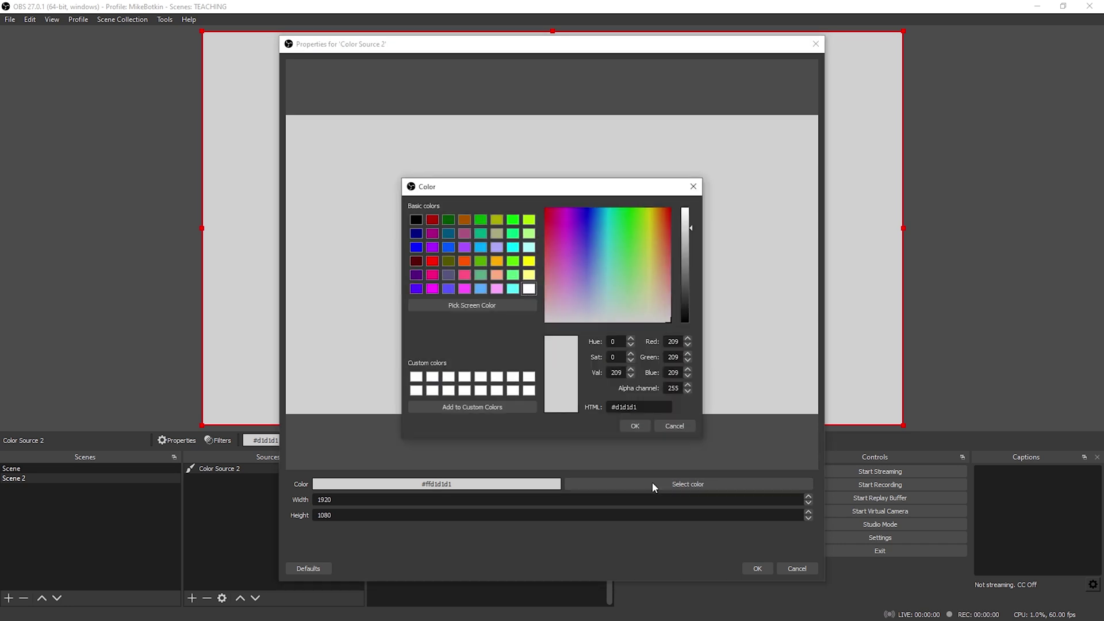
{"action": "left_click", "coordinate": [433, 261]}
{"action": "left_click", "coordinate": [634, 425]}
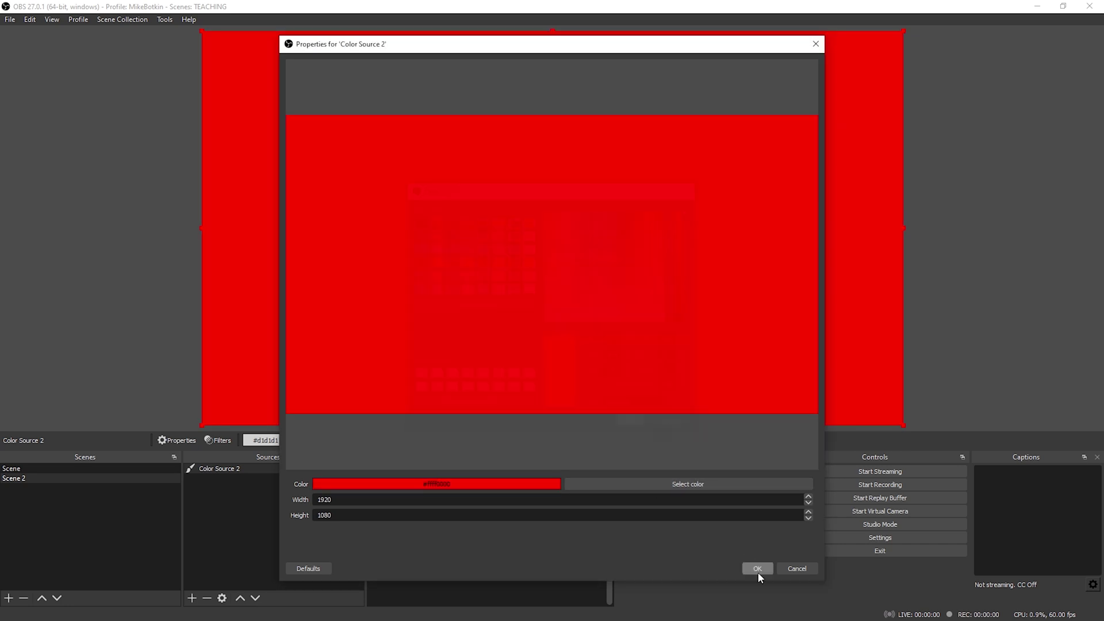
{"action": "left_click", "coordinate": [757, 568]}
{"action": "left_click", "coordinate": [333, 555]}
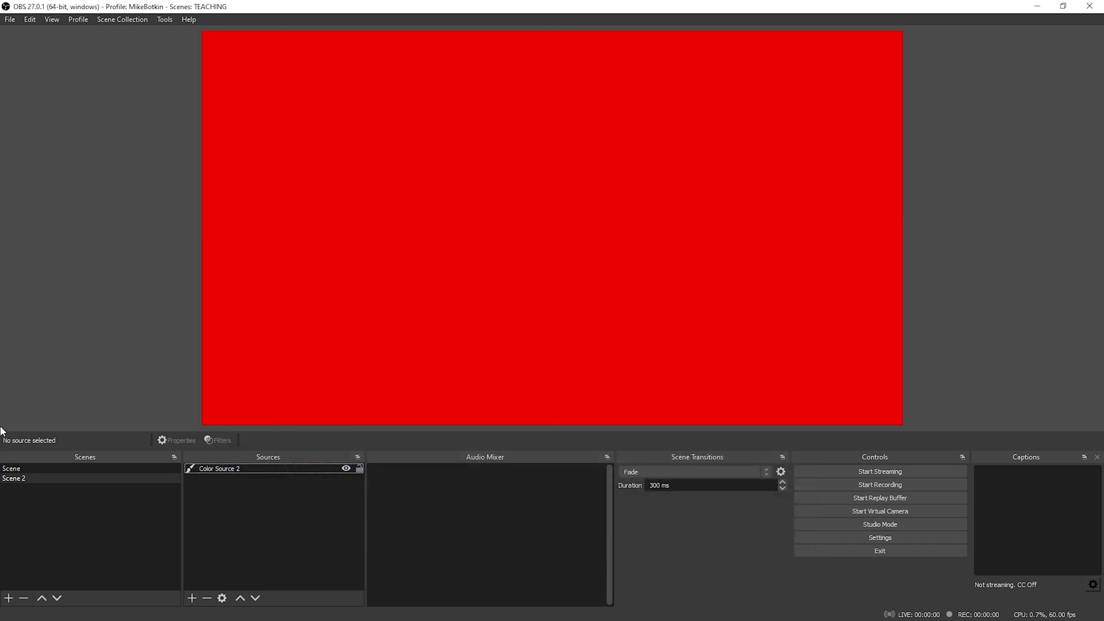
Switch between the blue and red scenes to view the Fade transition, ending on the blue scene.
{"action": "left_click", "coordinate": [72, 468]}
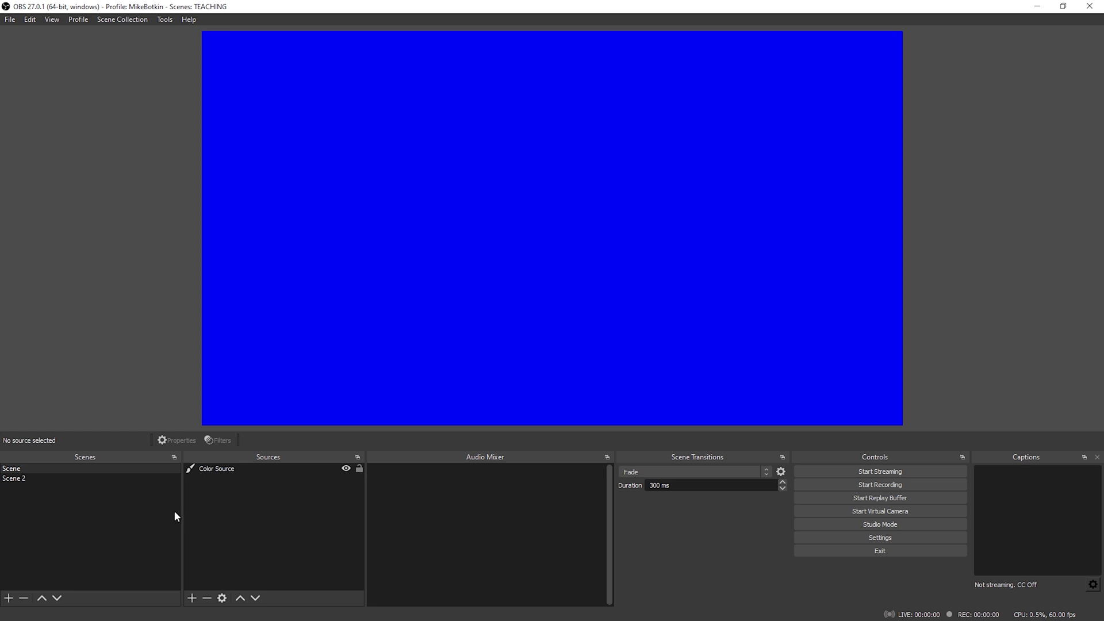
{"action": "left_click", "coordinate": [90, 478]}
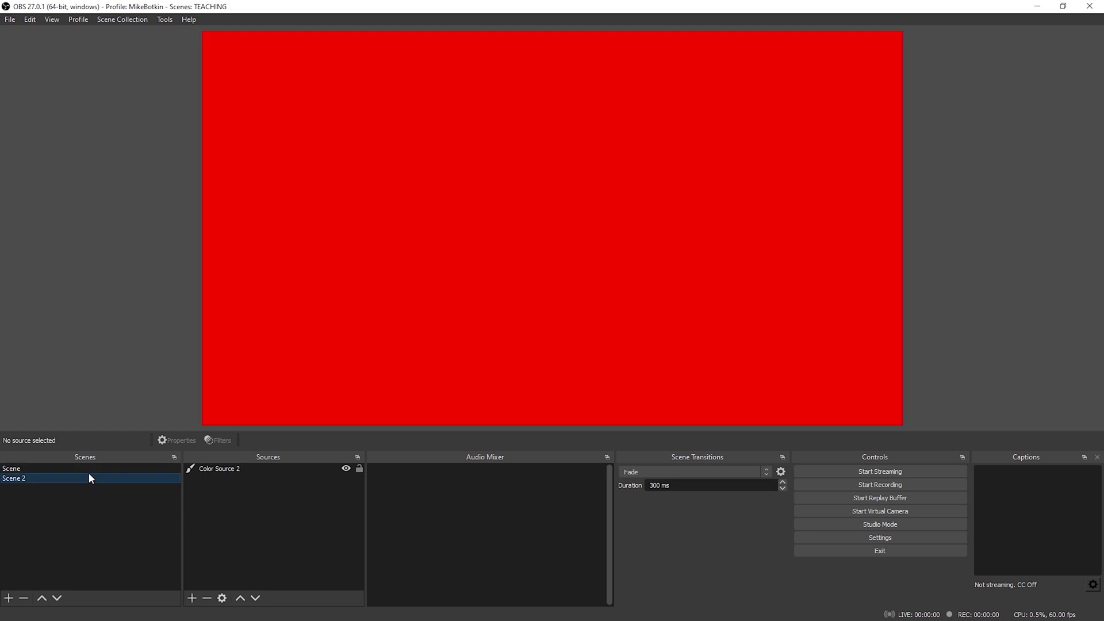
{"action": "left_click", "coordinate": [89, 469]}
Change the scene transition to Cut, and set it back to Fade.
{"action": "left_click", "coordinate": [655, 470]}
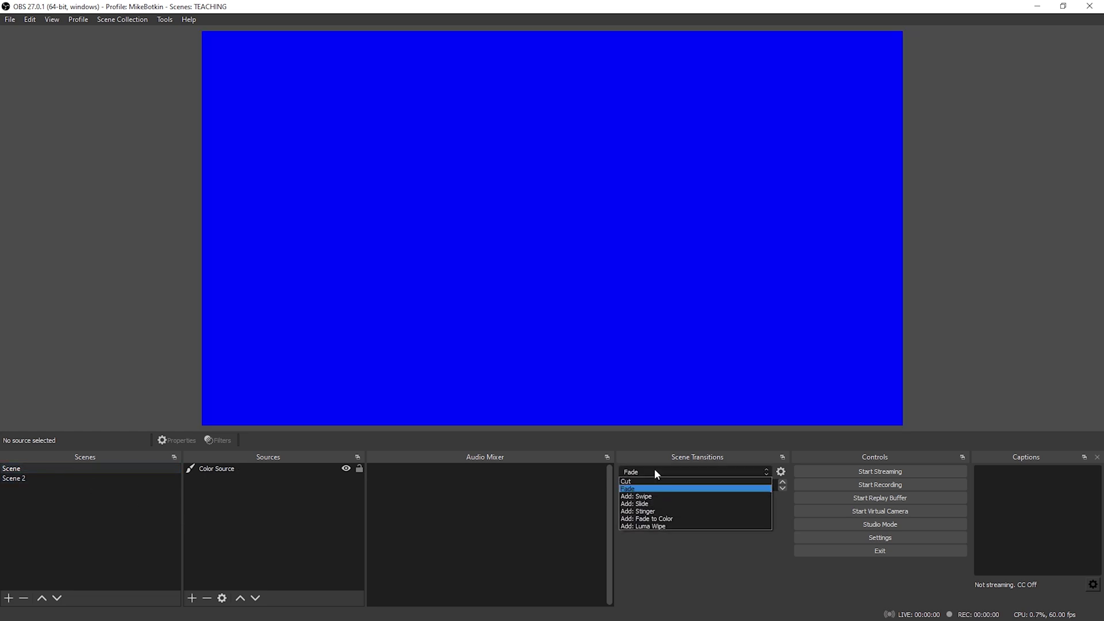
{"action": "left_click", "coordinate": [649, 481]}
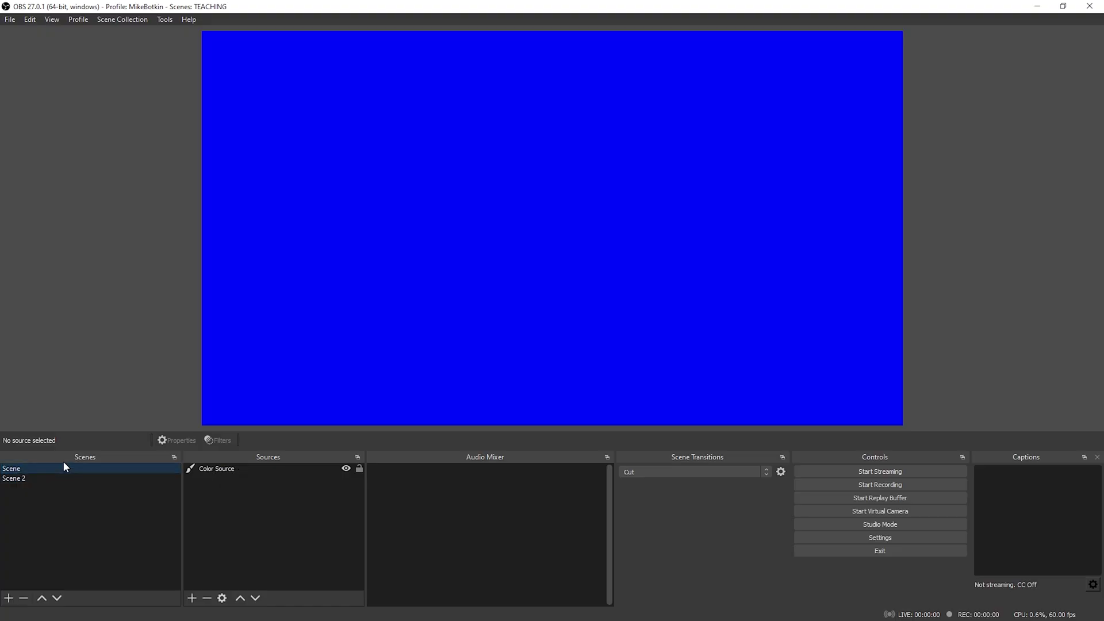
{"action": "left_click", "coordinate": [655, 471]}
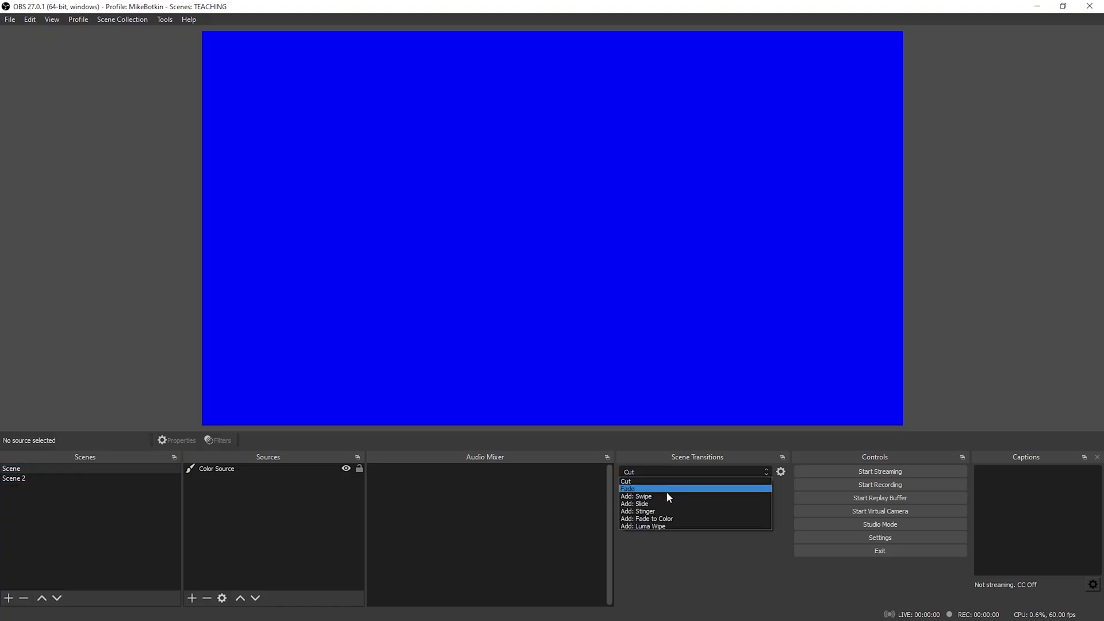
{"action": "left_click", "coordinate": [667, 490]}
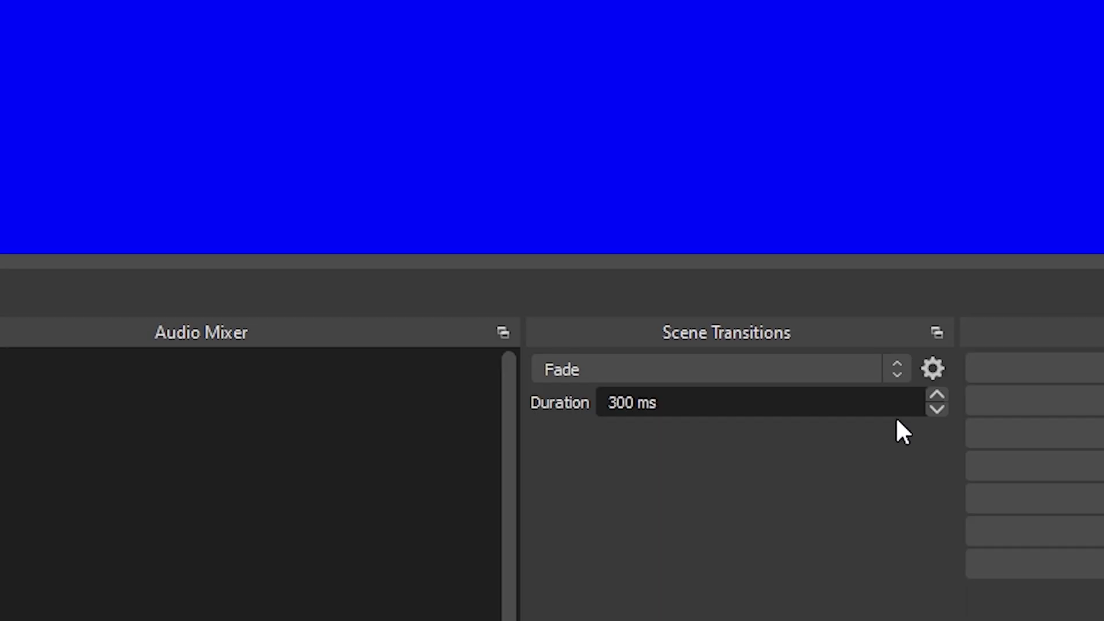
Add a Stinger transition and load _Stinger_Dark_L2R from the Transitions folder as its video file.
{"action": "left_click", "coordinate": [899, 368]}
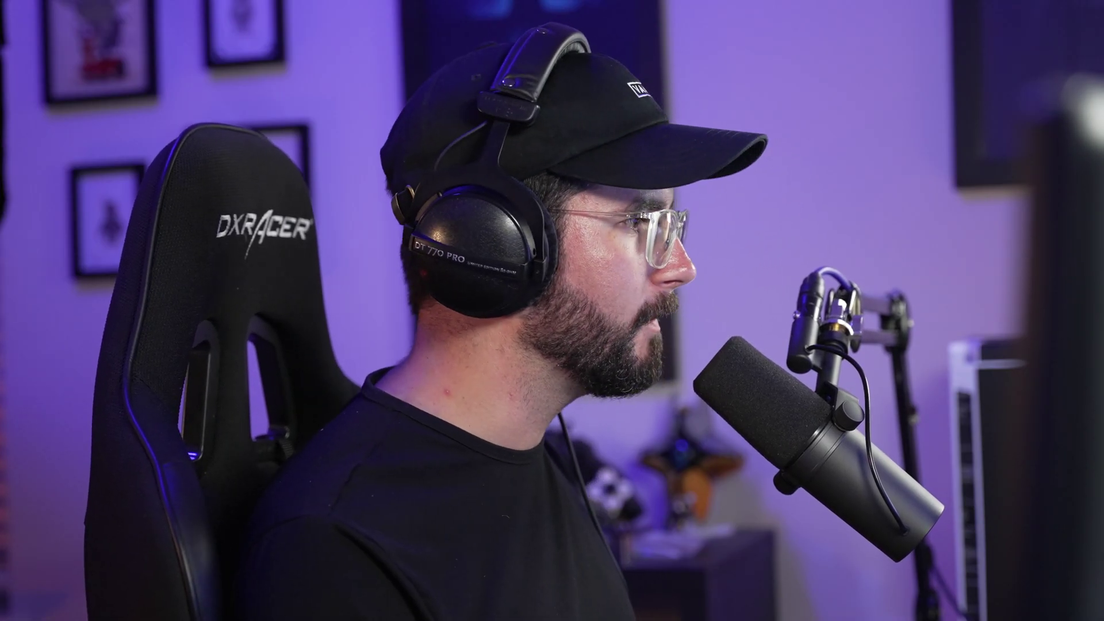
{"action": "left_click", "coordinate": [523, 336]}
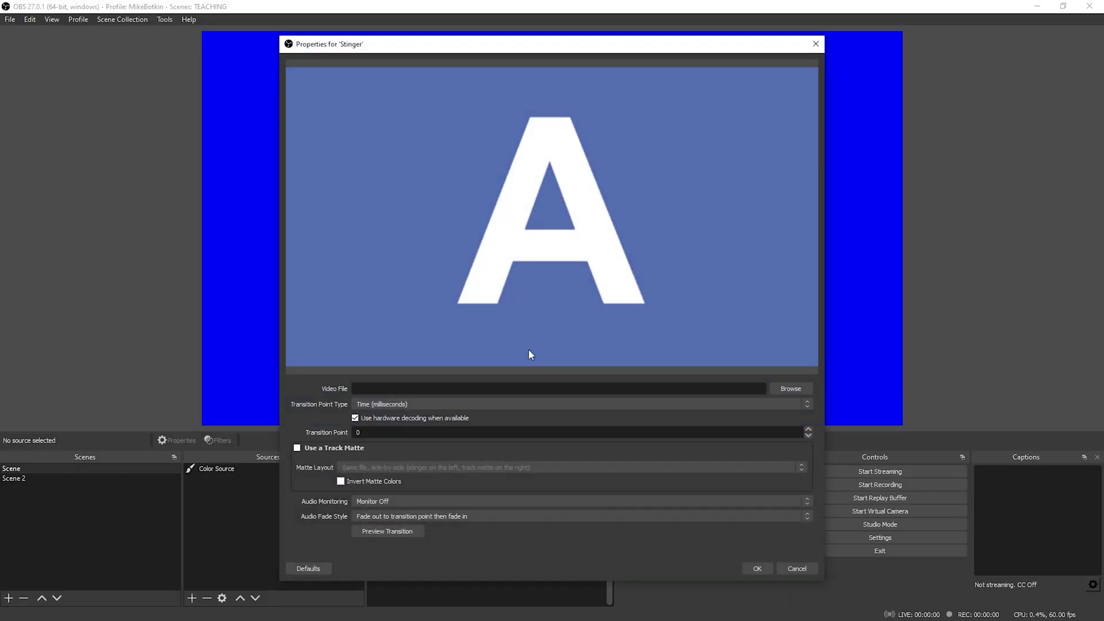
{"action": "left_click_drag", "start_coordinate": [535, 50], "coordinate": [547, 32]}
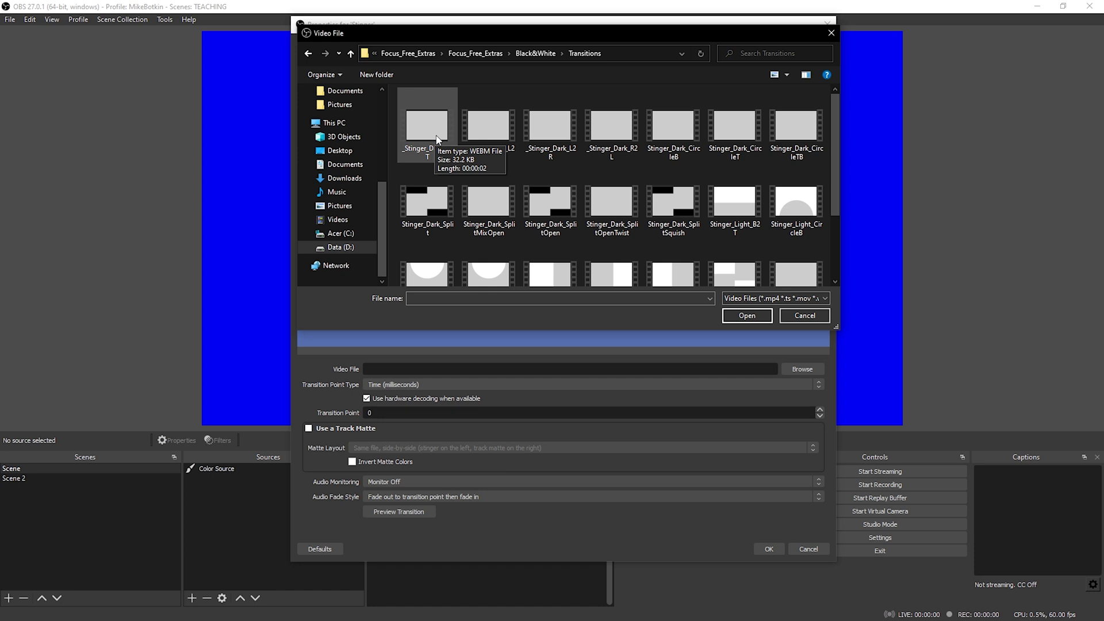
{"action": "left_click", "coordinate": [504, 88]}
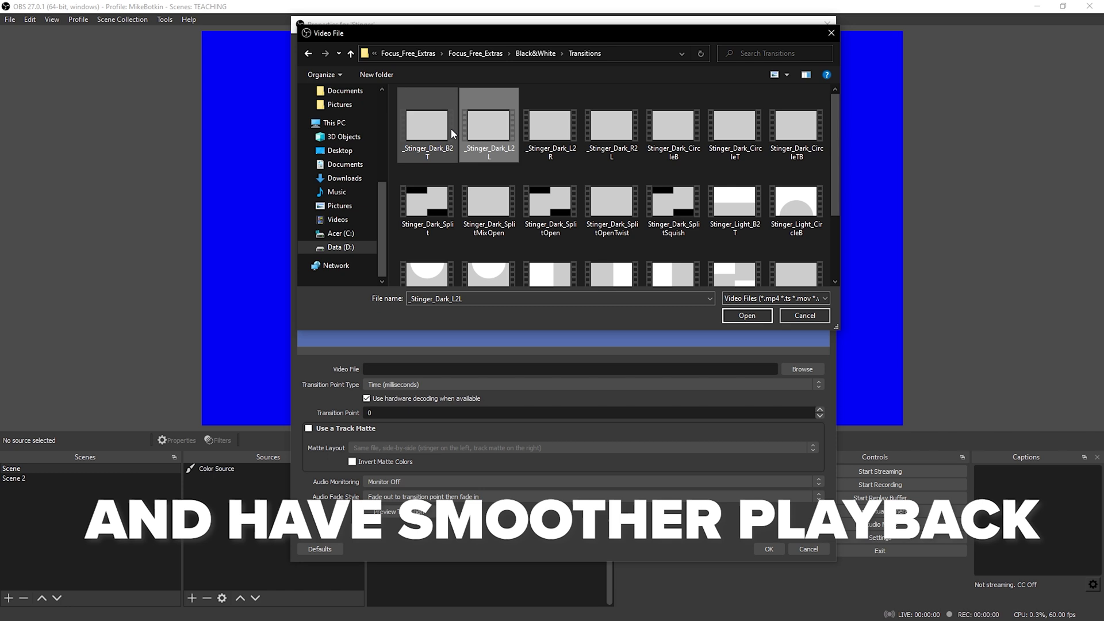
{"action": "left_click", "coordinate": [557, 126]}
{"action": "left_click", "coordinate": [747, 315]}
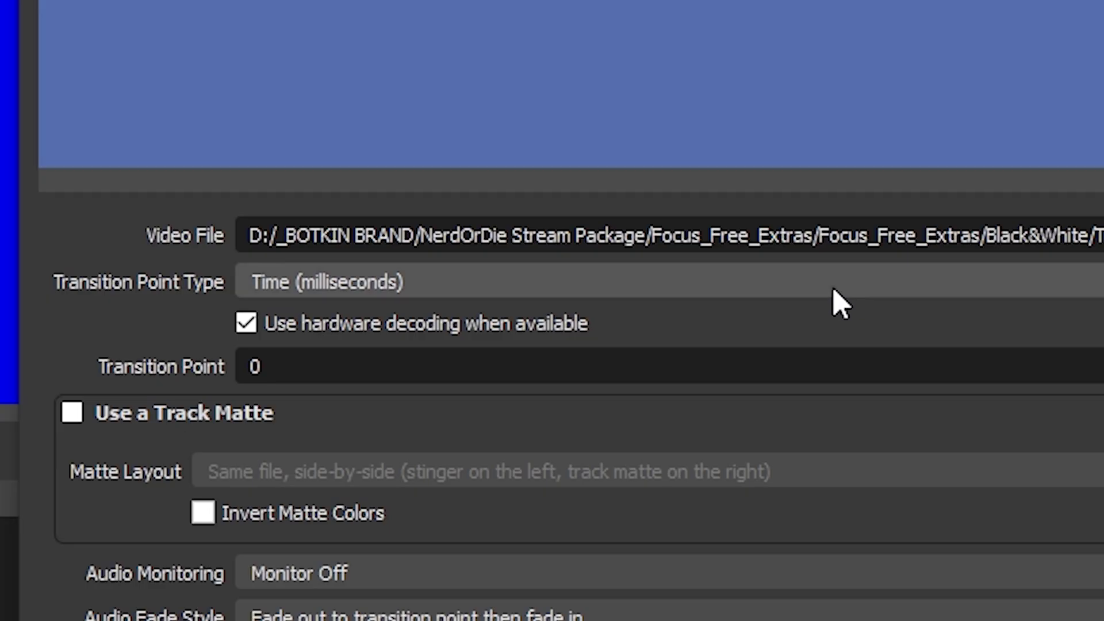
Set the stinger's transition point type to Frame and its transition point to 30, and preview the transition.
{"action": "left_click", "coordinate": [830, 286]}
{"action": "left_click", "coordinate": [742, 330]}
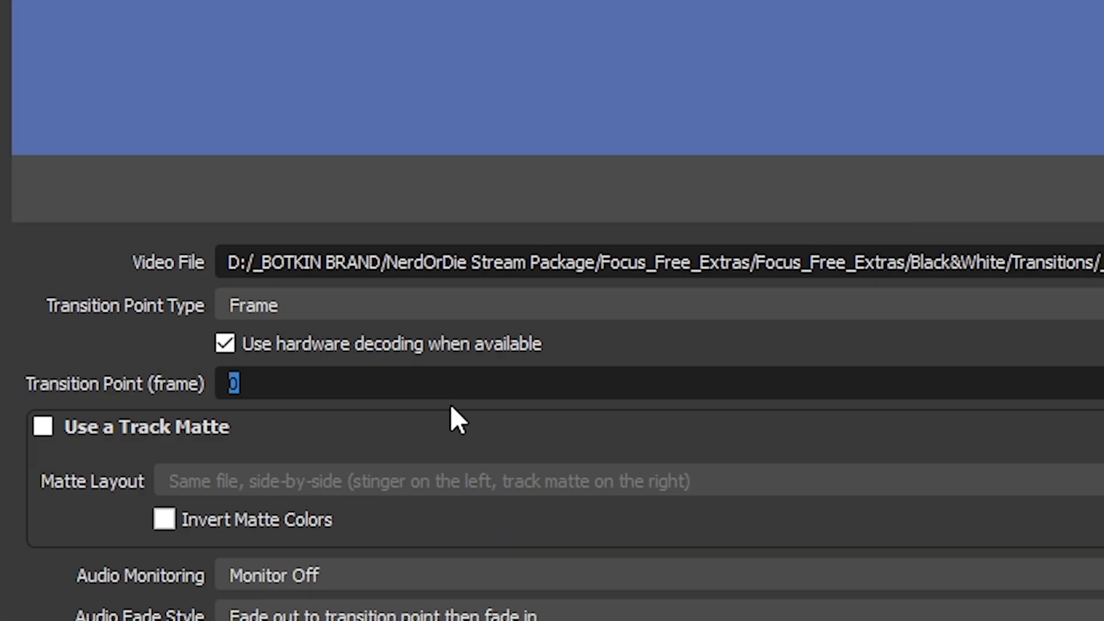
{"action": "type", "text": "30"}
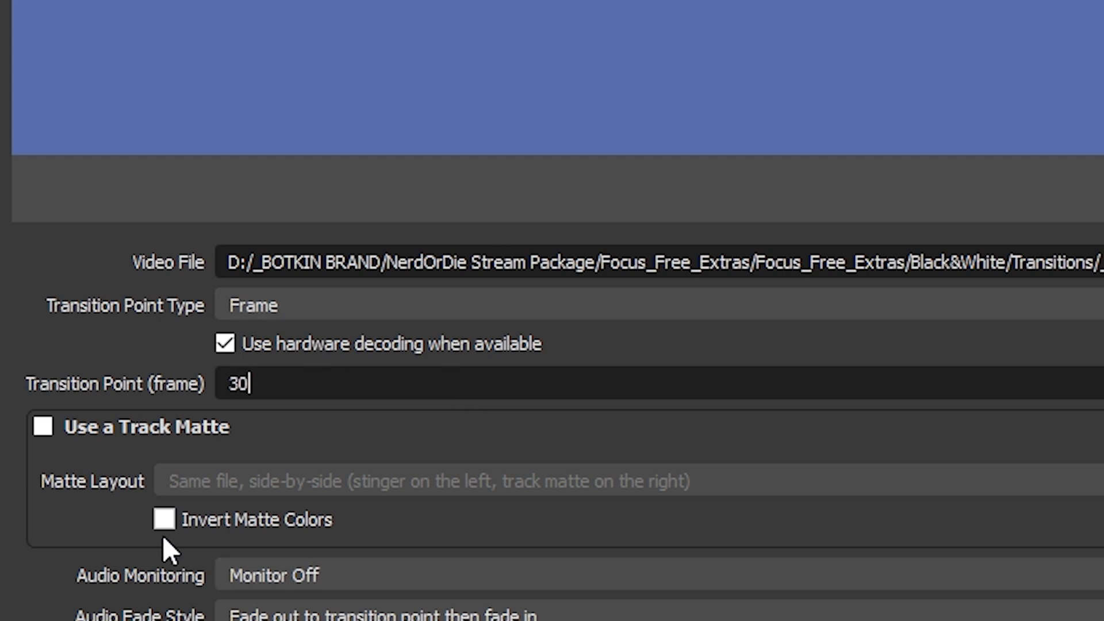
{"action": "scroll", "coordinate": [100, 530], "scroll_direction": "down", "scroll_amount": 1}
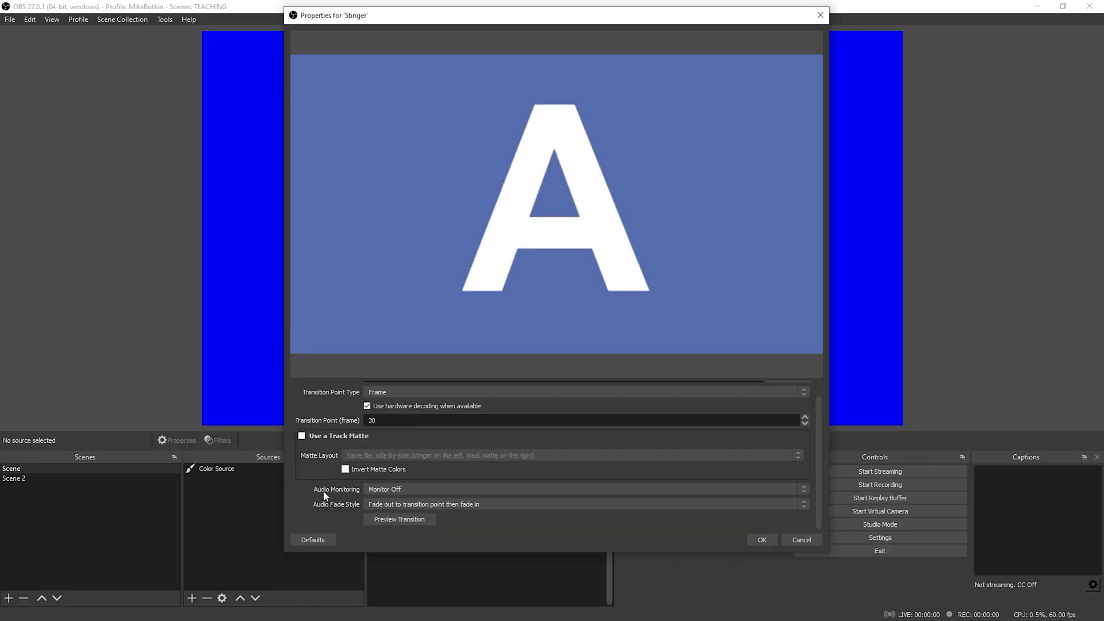
{"action": "left_click", "coordinate": [391, 523]}
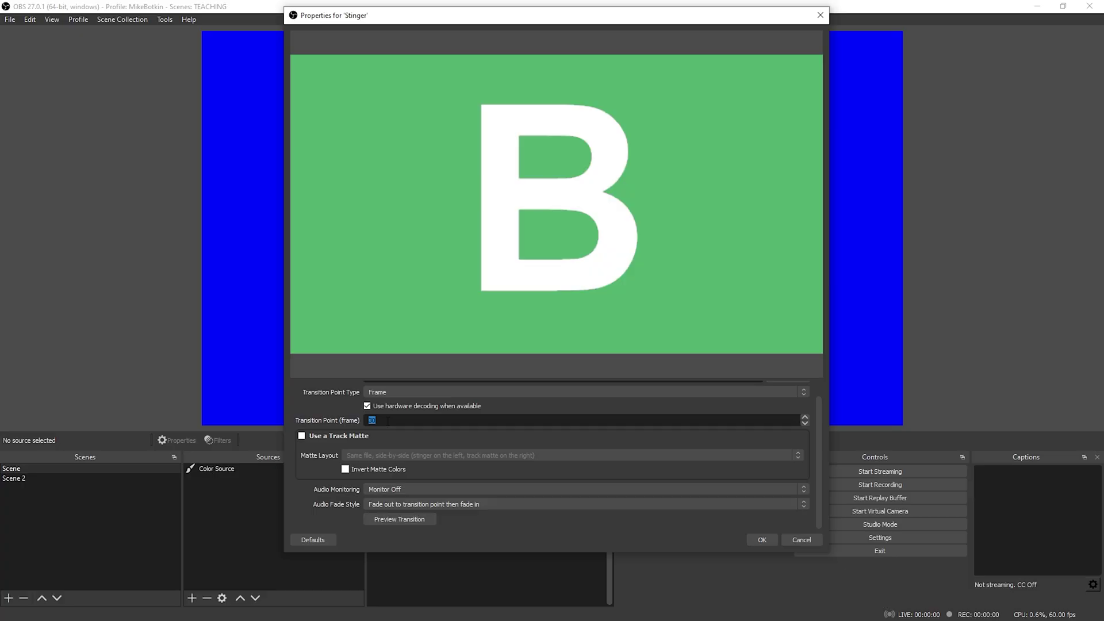
Try a transition point of frame 5 for the stinger and preview how it plays.
{"action": "type", "text": "5"}
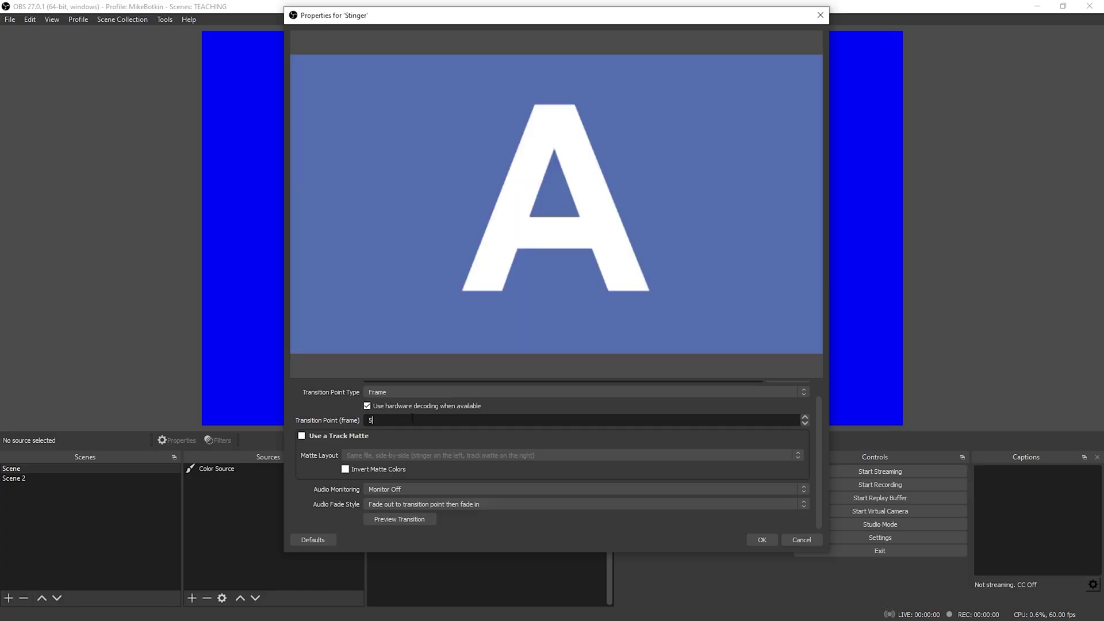
{"action": "left_click", "coordinate": [412, 515]}
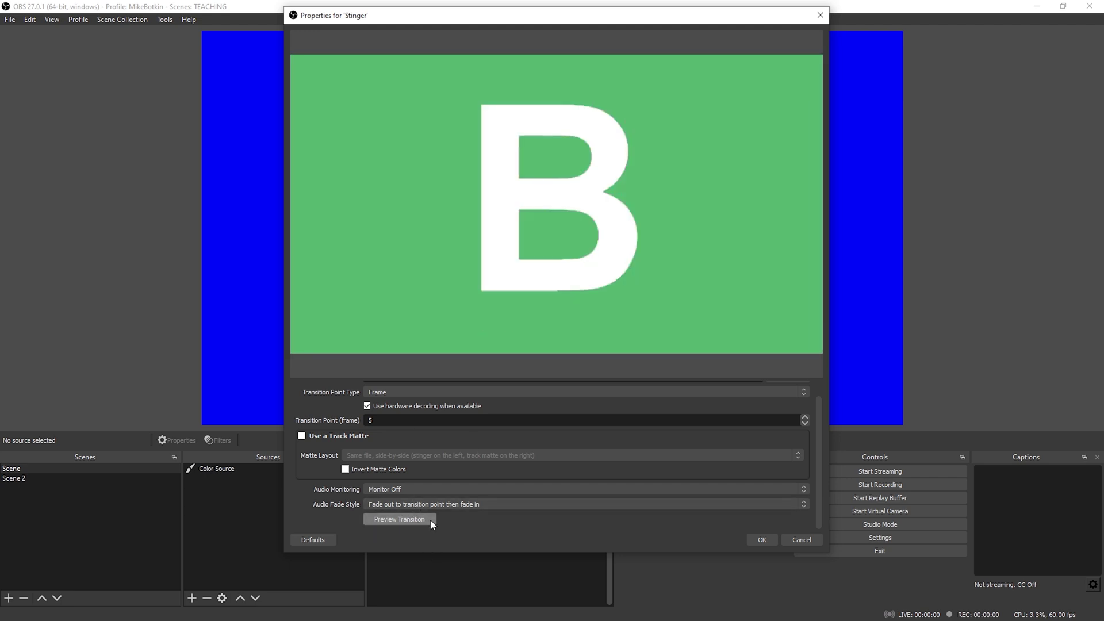
{"action": "left_click", "coordinate": [430, 520]}
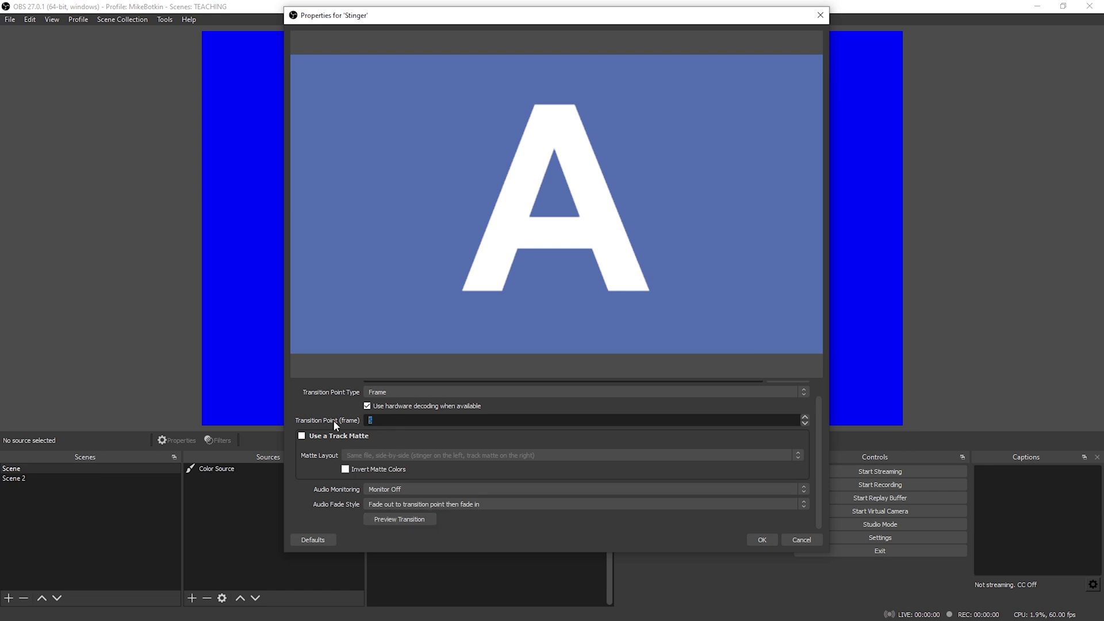
Try a transition point of frame 20 for the stinger and preview how it plays.
{"action": "type", "text": "20"}
{"action": "left_click", "coordinate": [388, 520]}
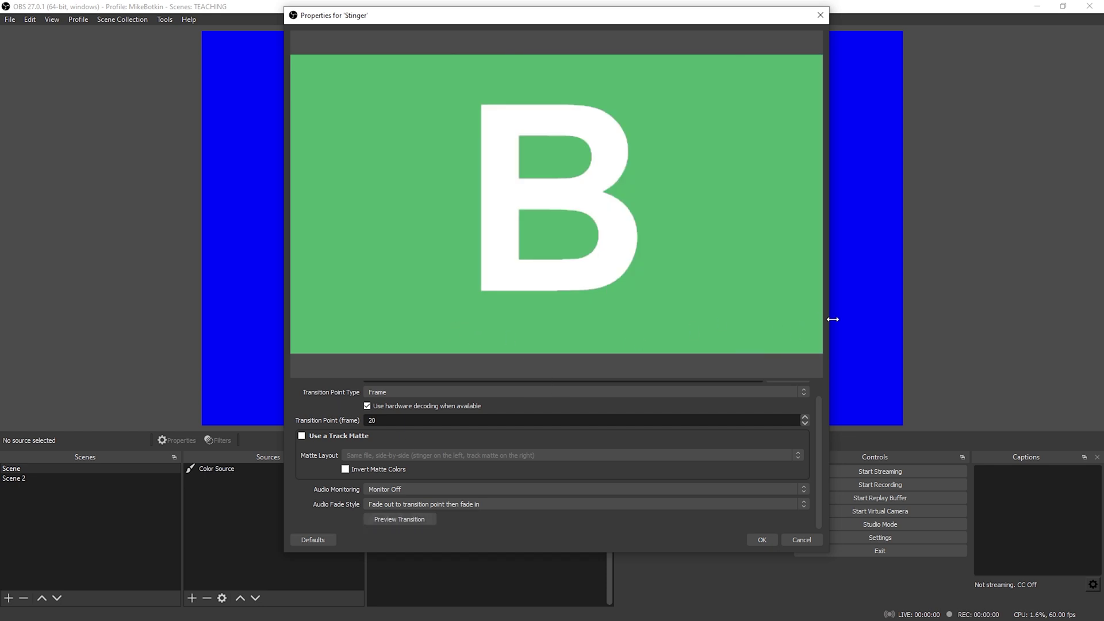
{"action": "left_click", "coordinate": [405, 522]}
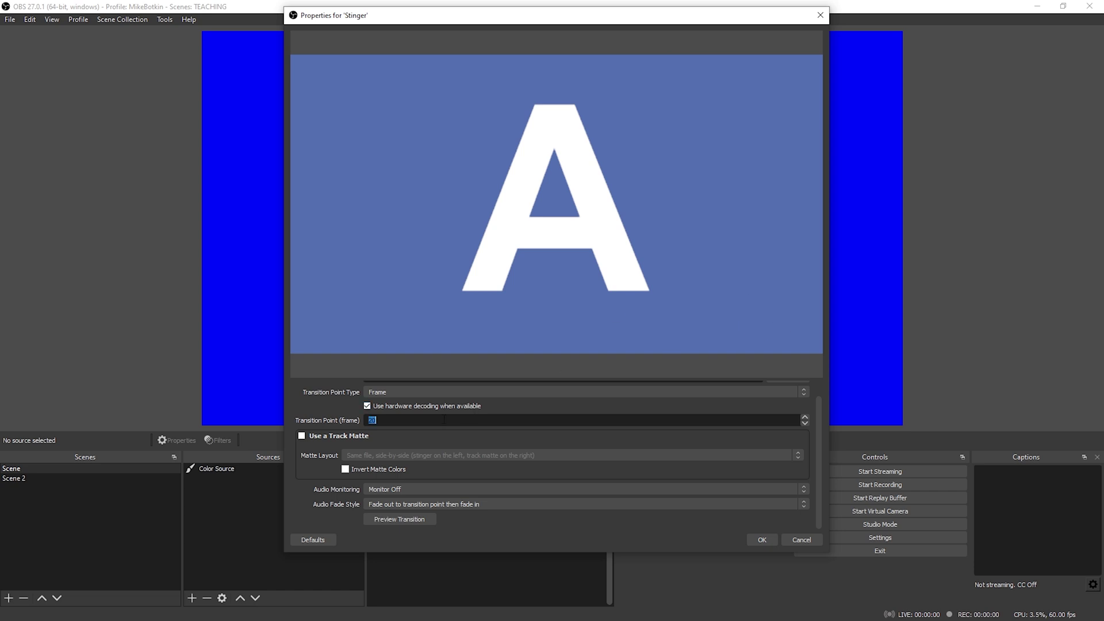
Set the stinger's transition point back to frame 30, preview it, and save the stinger properties.
{"action": "left_click", "coordinate": [409, 519]}
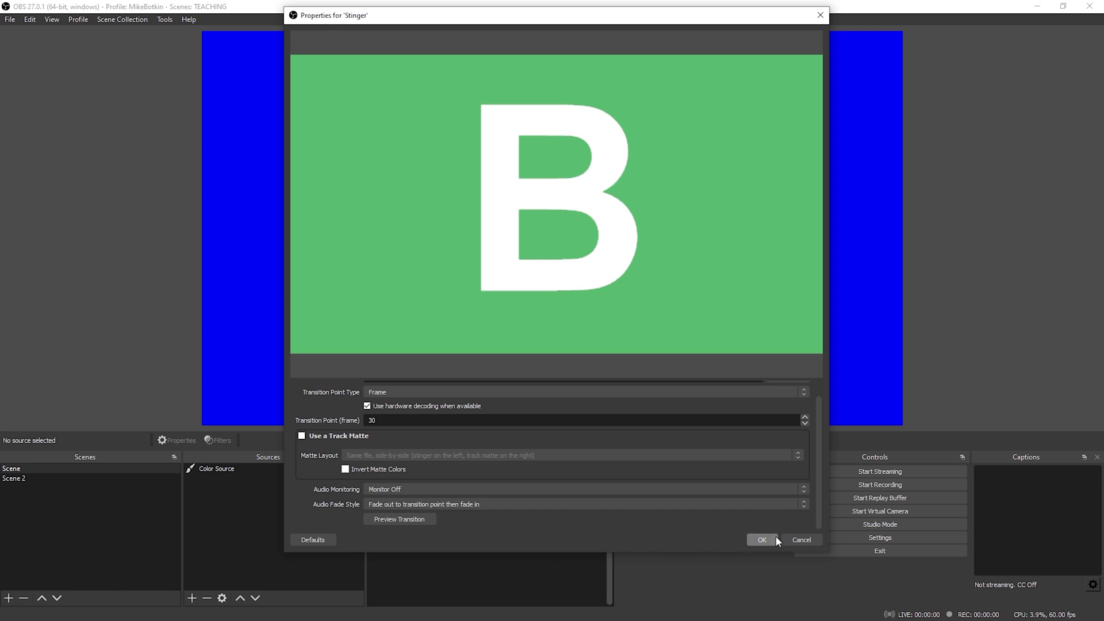
{"action": "left_click", "coordinate": [761, 539]}
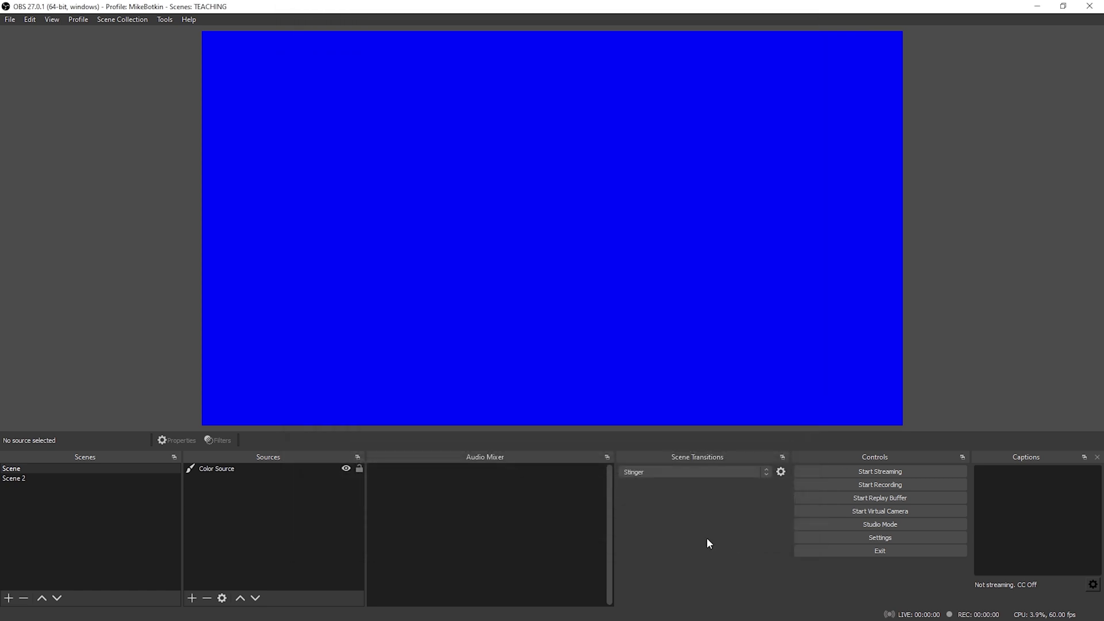
Switch among the scenes to view the Stinger transition, ending on Scene 3.
{"action": "left_click", "coordinate": [76, 478]}
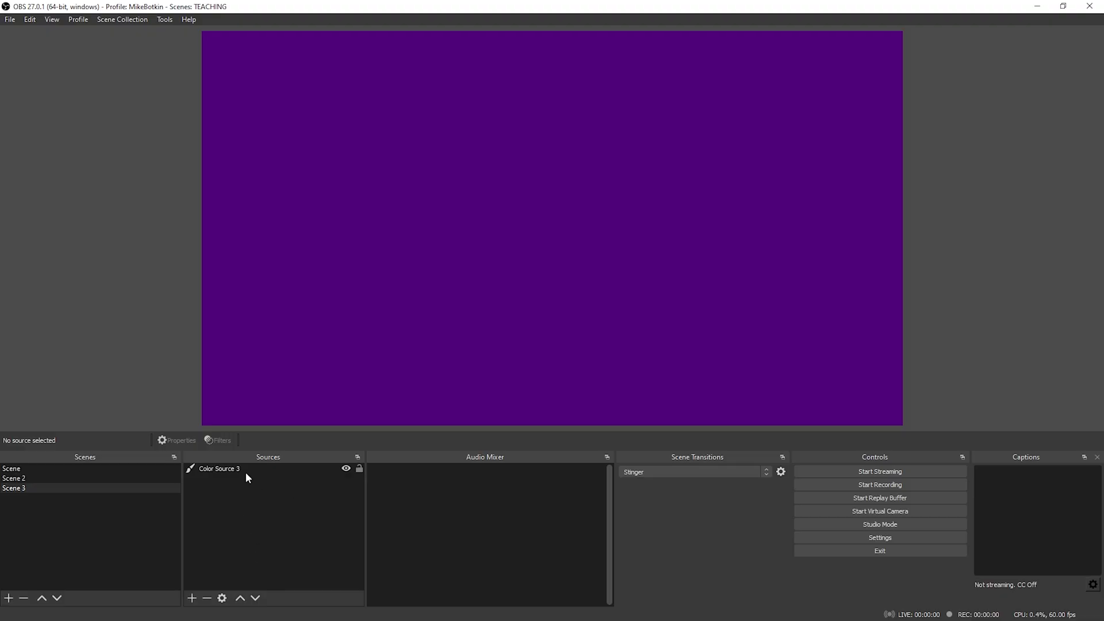
{"action": "left_click", "coordinate": [79, 478]}
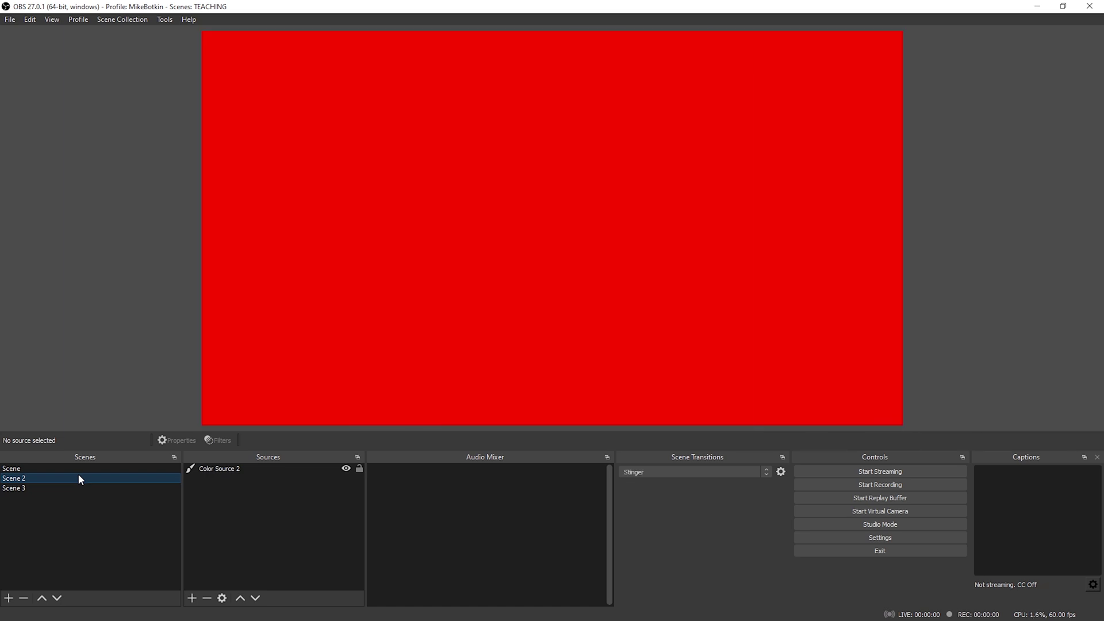
{"action": "left_click", "coordinate": [70, 468]}
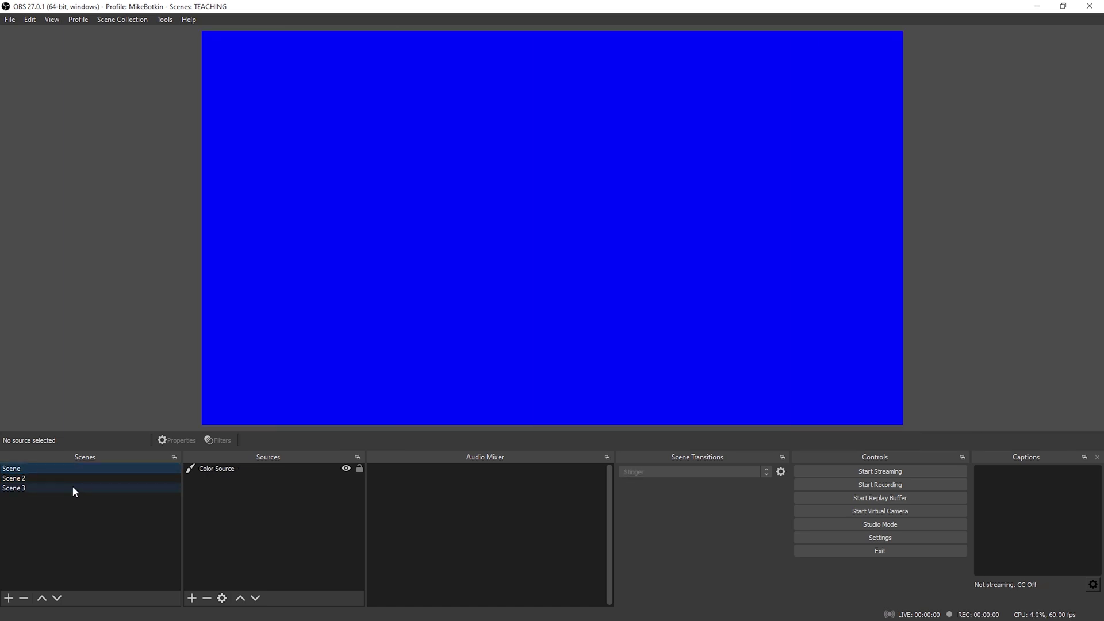
{"action": "left_click", "coordinate": [73, 487]}
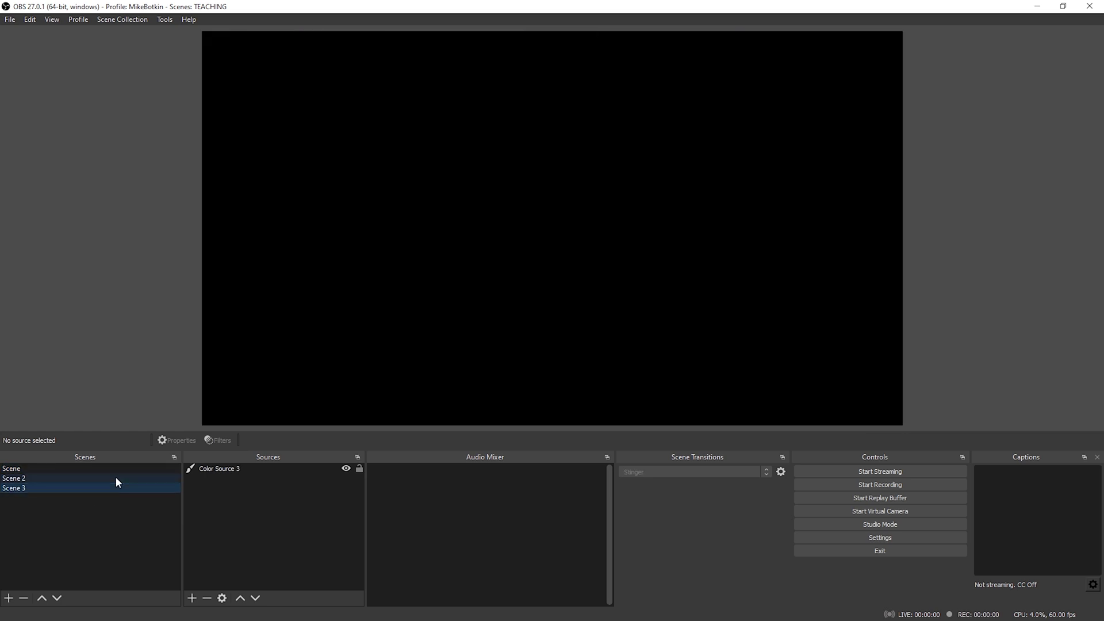
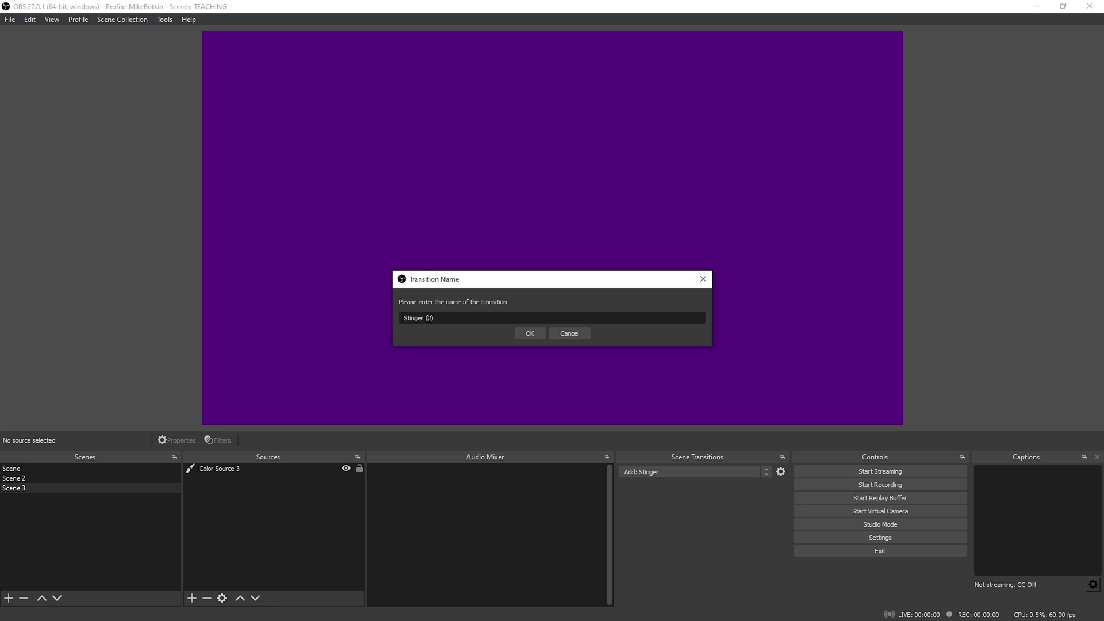
Name the new stinger transition "Stinger 2".
{"action": "key", "text": "BackSpace"}
{"action": "key", "text": "BackSpace"}
{"action": "key", "text": "BackSpace"}
{"action": "type", "text": "2"}
{"action": "key", "text": "Return"}
Load Stinger_Dark_Split as the video file for Stinger 2 and set its transition point type to Frame.
{"action": "left_click", "coordinate": [794, 390]}
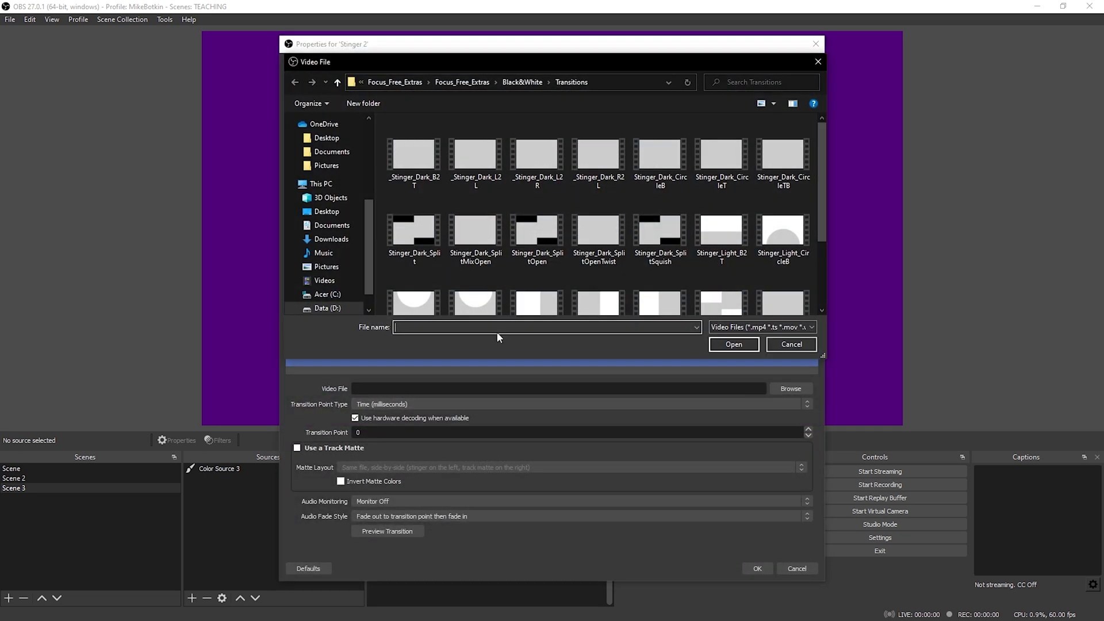
{"action": "left_click", "coordinate": [420, 238]}
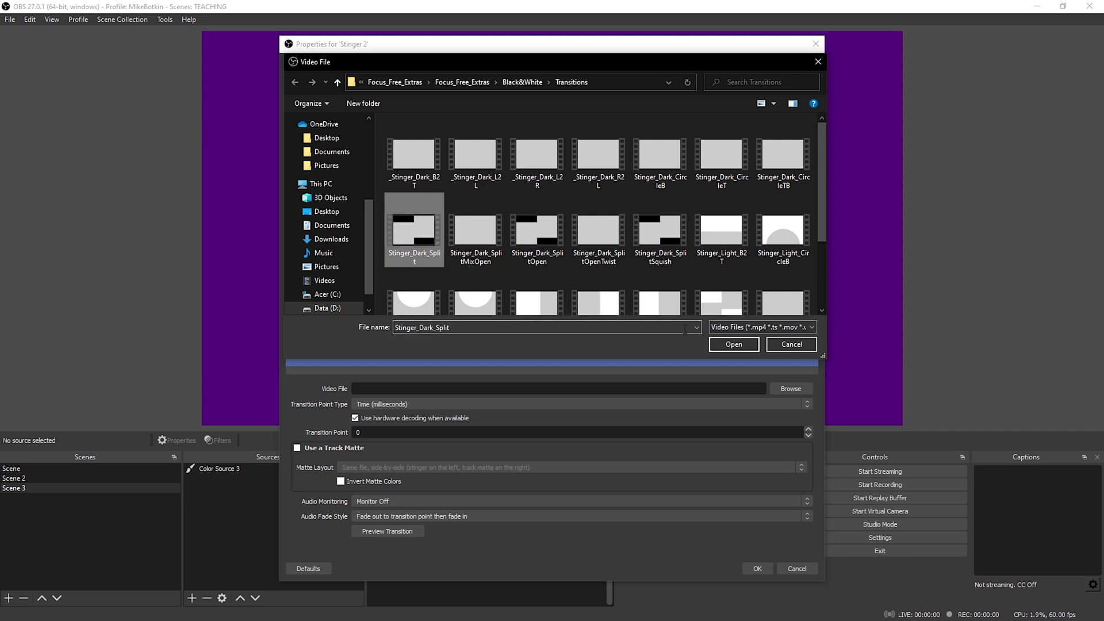
{"action": "left_click", "coordinate": [740, 343]}
{"action": "left_click", "coordinate": [478, 400]}
{"action": "left_click", "coordinate": [486, 420]}
{"action": "left_click", "coordinate": [772, 420]}
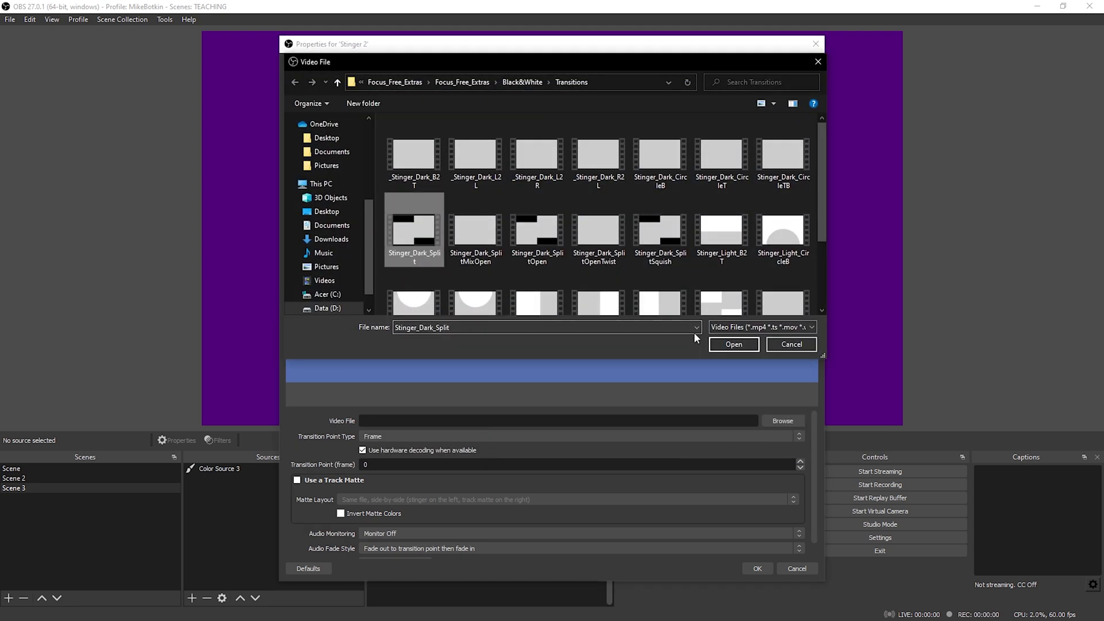
{"action": "left_click", "coordinate": [726, 343]}
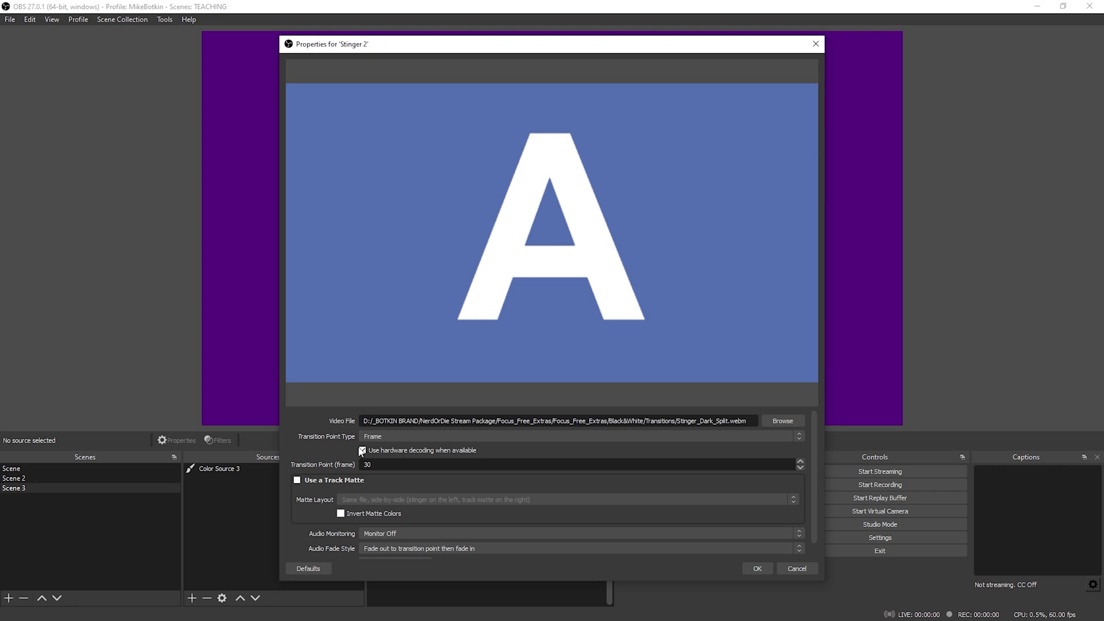
Preview Stinger 2 with its transition point at frame 30, and try frame 25 with another preview.
{"action": "scroll", "coordinate": [330, 510], "scroll_direction": "down", "scroll_amount": 1}
{"action": "left_click", "coordinate": [385, 549]}
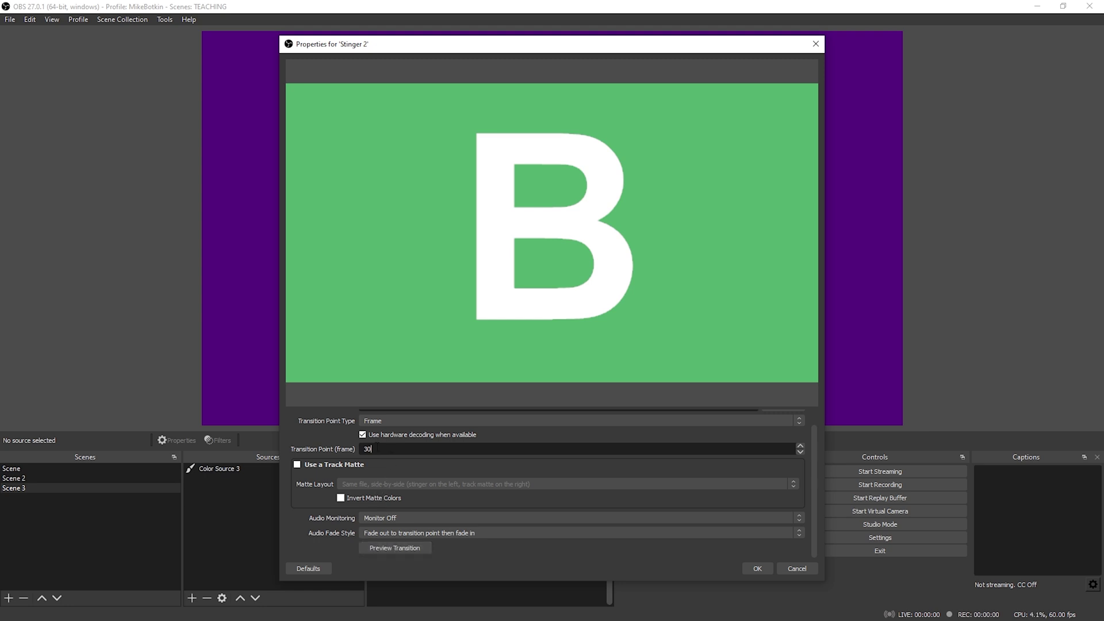
{"action": "type", "text": "25"}
{"action": "left_click", "coordinate": [396, 549]}
Try a transition point of frame 20 for Stinger 2 and preview how it plays.
{"action": "left_click_drag", "start_coordinate": [384, 449], "coordinate": [315, 451]}
{"action": "type", "text": "20"}
{"action": "left_click", "coordinate": [394, 549]}
Set Stinger 2's transition point to frame 25, preview it twice, and save the transition's properties.
{"action": "double_click", "coordinate": [386, 450]}
{"action": "type", "text": "25"}
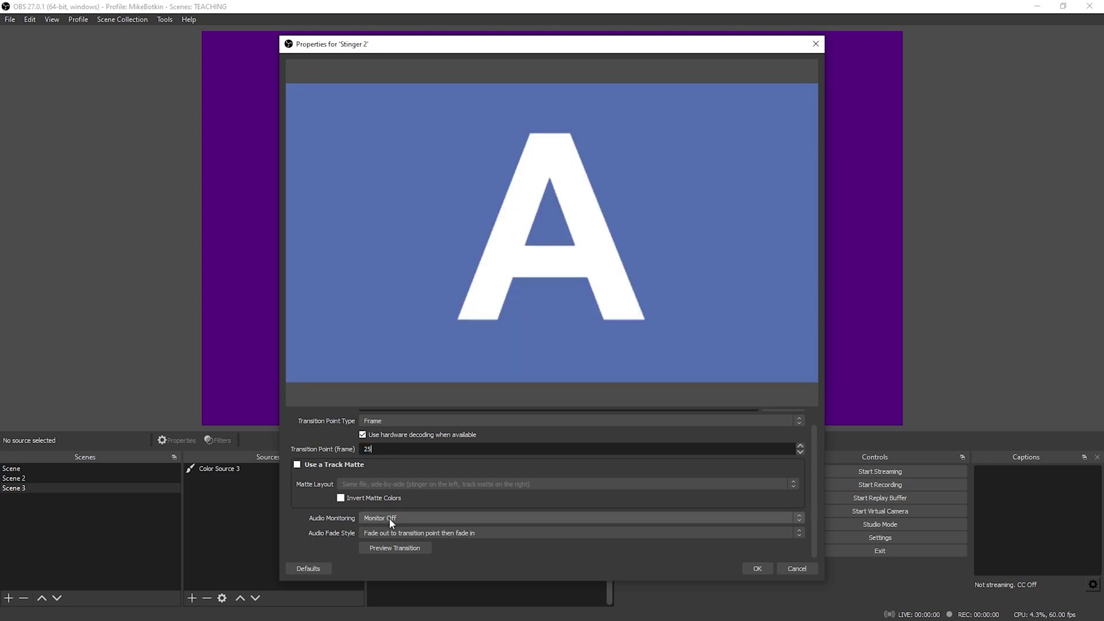
{"action": "left_click", "coordinate": [406, 546]}
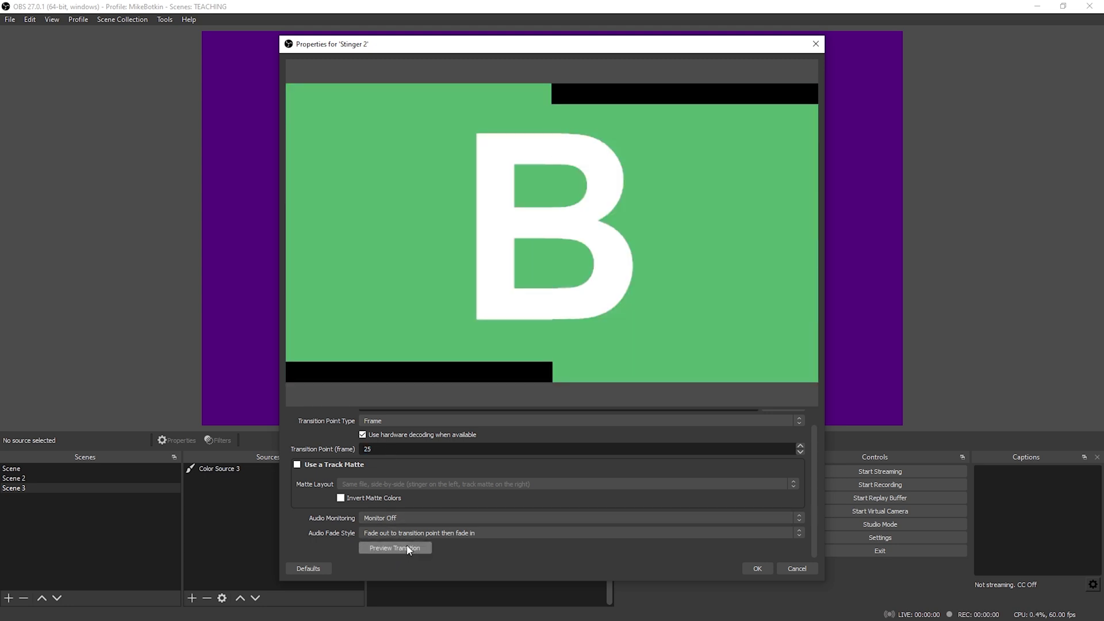
{"action": "left_click", "coordinate": [407, 549]}
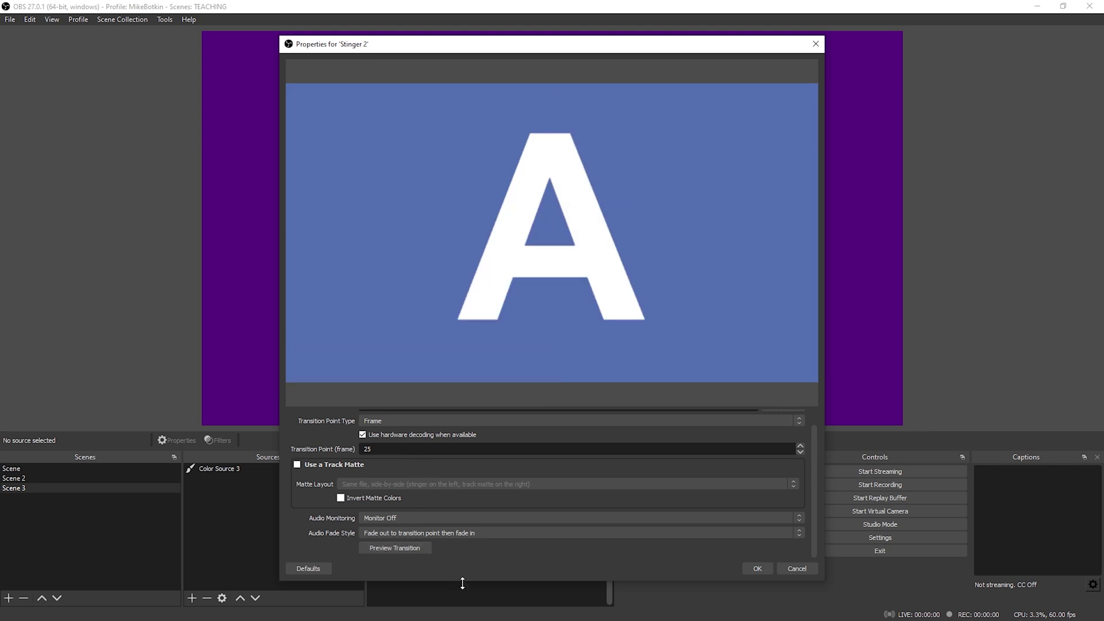
{"action": "left_click", "coordinate": [755, 568]}
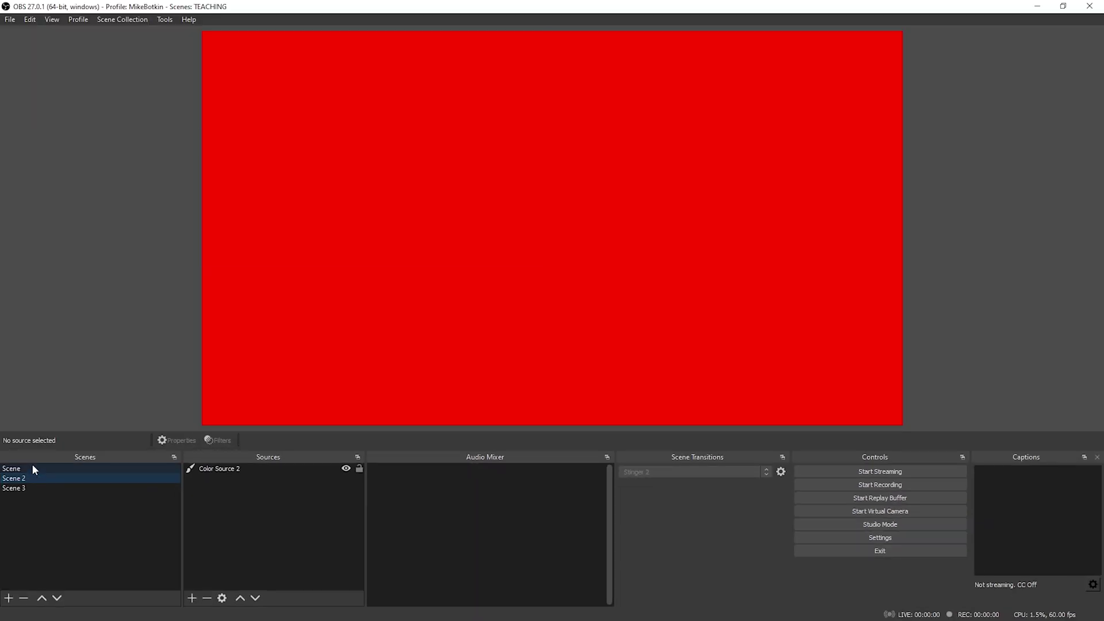
Switch through Scene, Scene 2 and Scene 3 to view the Stinger 2 transition between them.
{"action": "left_click", "coordinate": [32, 465]}
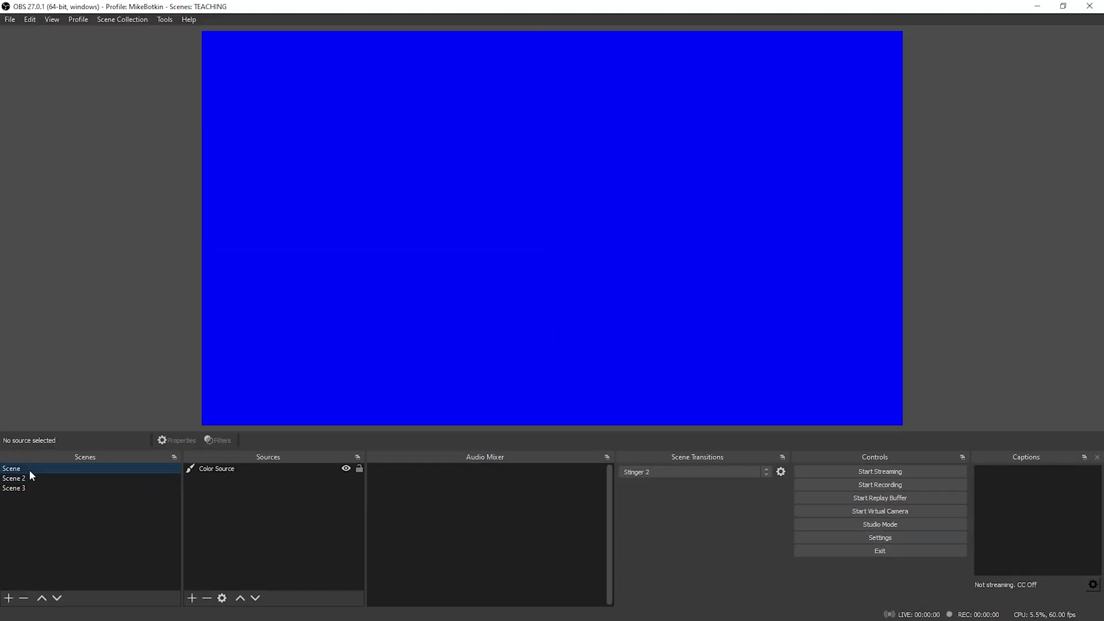
{"action": "left_click", "coordinate": [38, 479]}
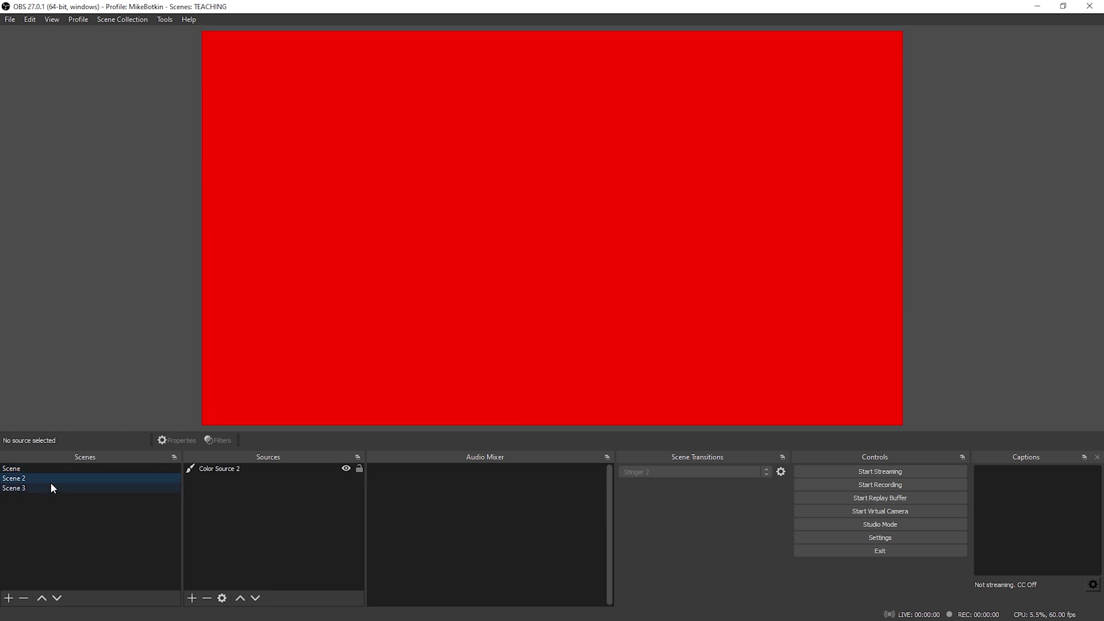
{"action": "left_click", "coordinate": [50, 486]}
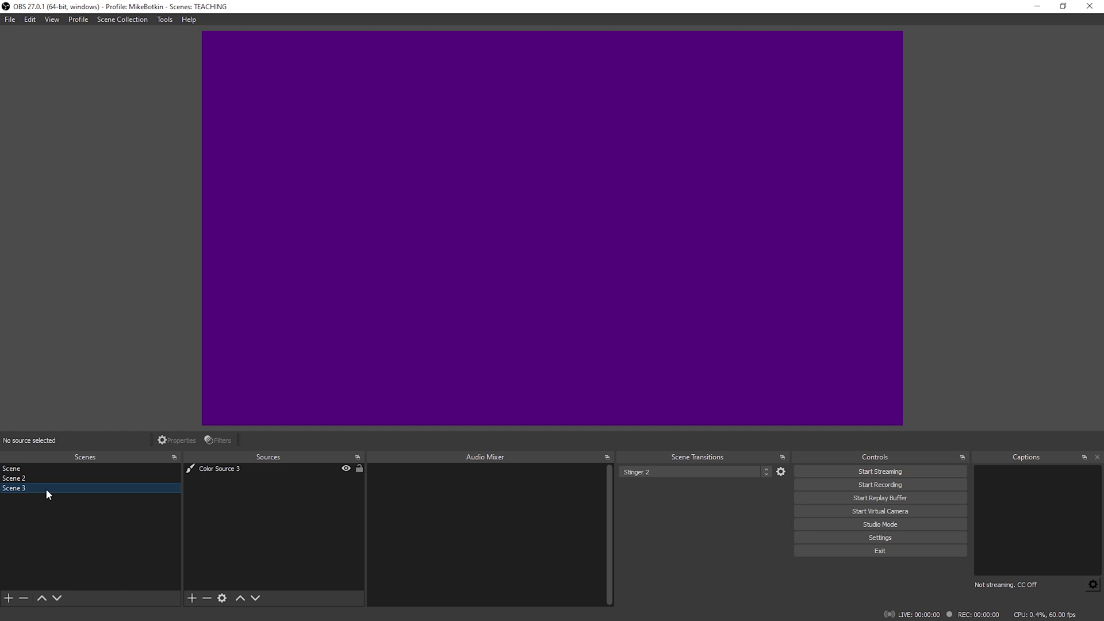
Override Scene 3's transition with Stinger 2 and choose Stinger as the general scene transition.
{"action": "right_click", "coordinate": [46, 489]}
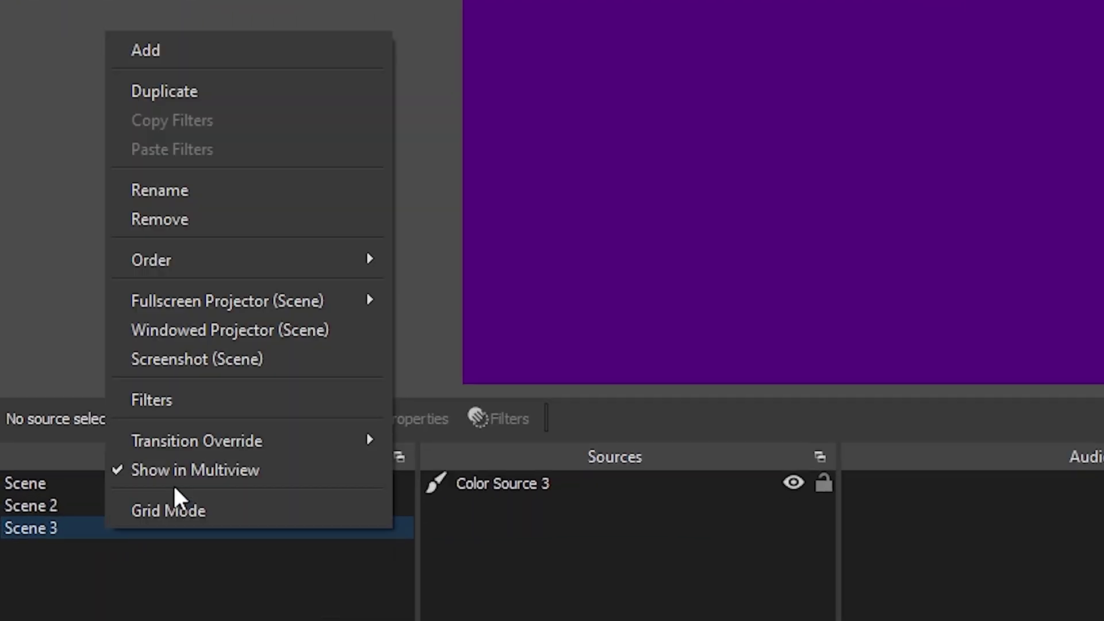
{"action": "mouse_move", "coordinate": [221, 448]}
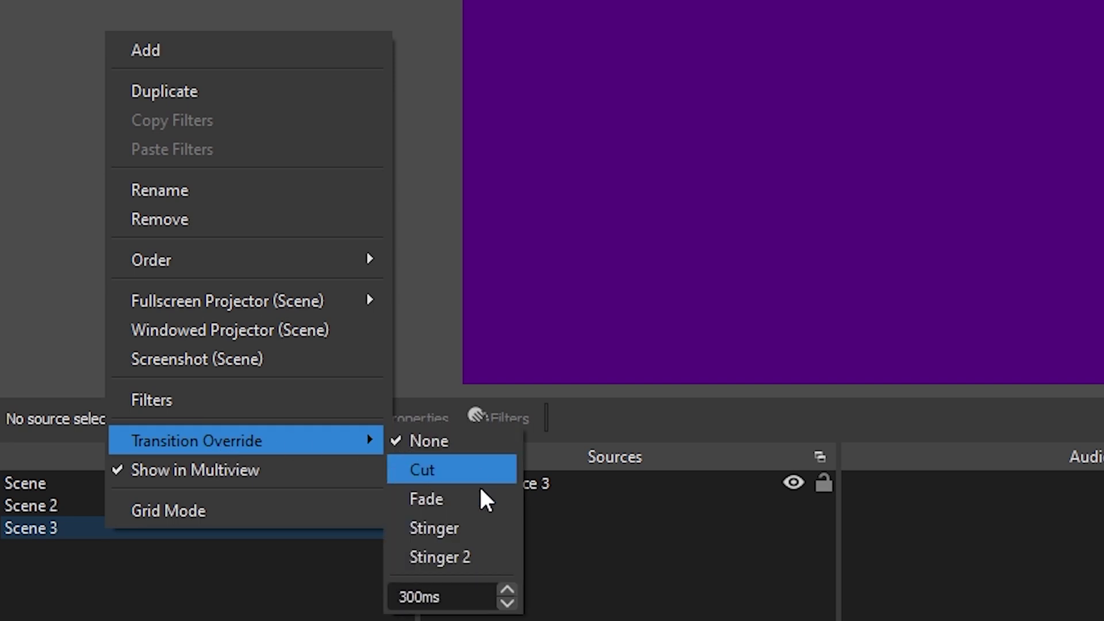
{"action": "left_click", "coordinate": [475, 555]}
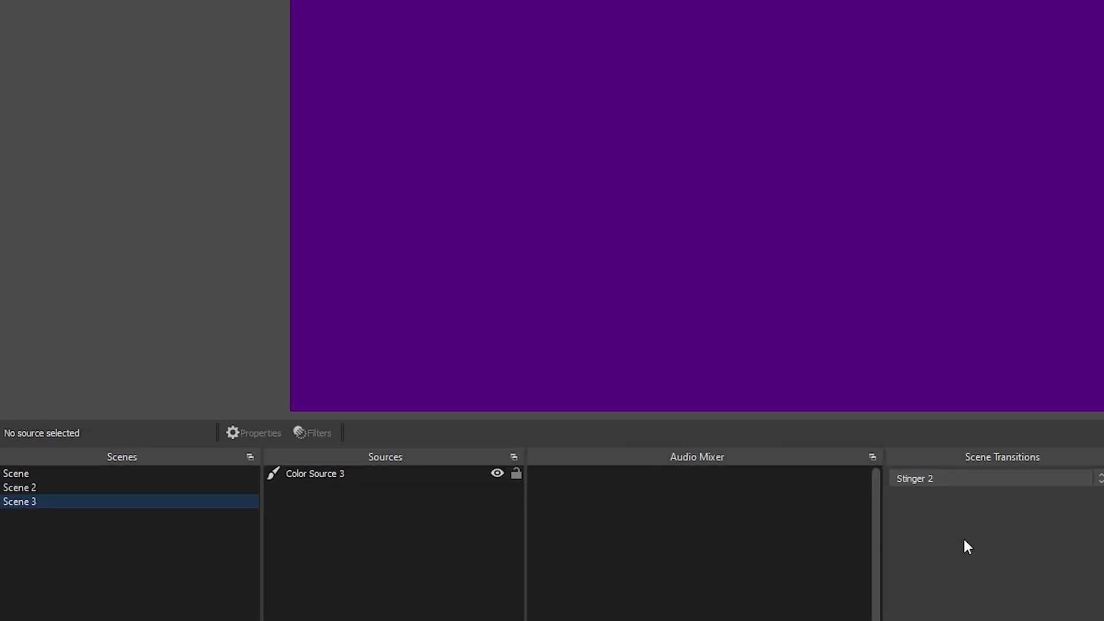
{"action": "left_click", "coordinate": [1028, 478]}
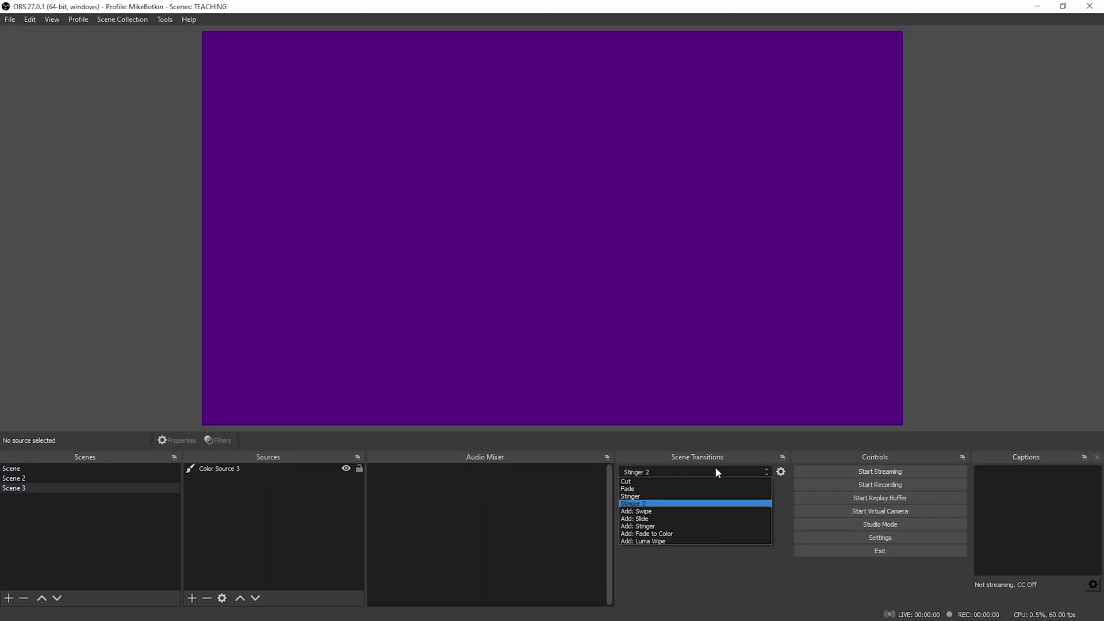
{"action": "left_click", "coordinate": [699, 498]}
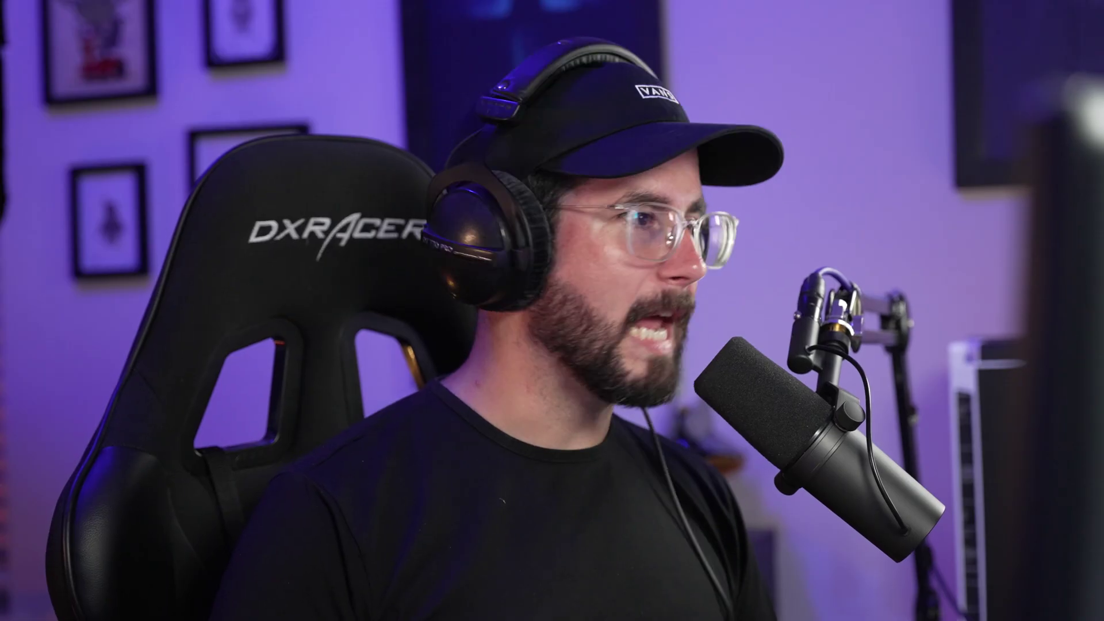